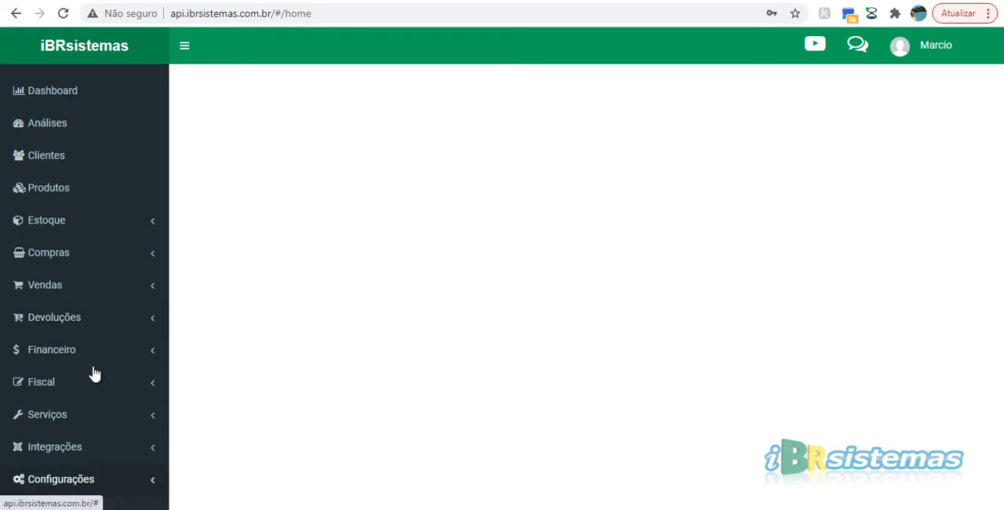
Step: Open the CAIXA PADRÃO cash register in the financial configuration, review its operation types, and return to the register list without changes
{"action": "scroll", "coordinate": [110, 357], "scroll_direction": "down", "scroll_amount": 5}
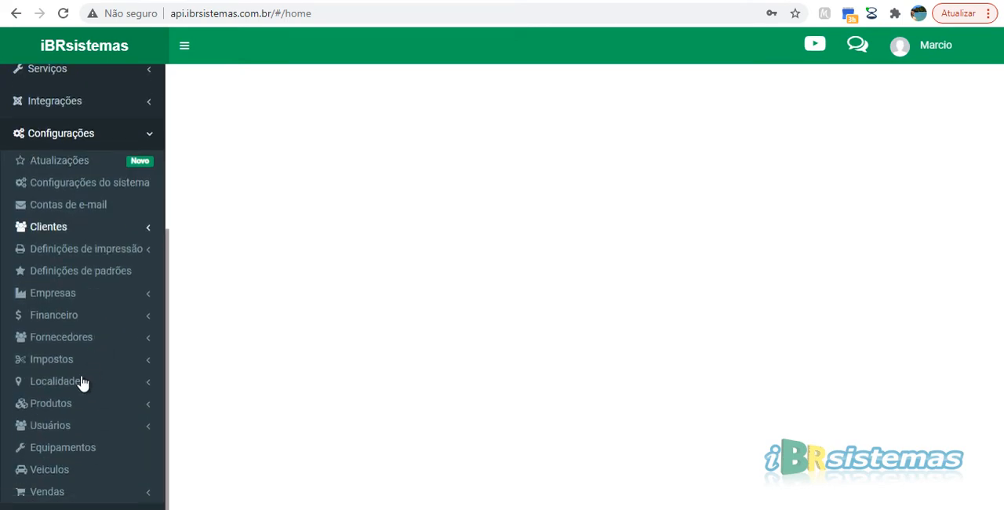
{"action": "left_click", "coordinate": [55, 314]}
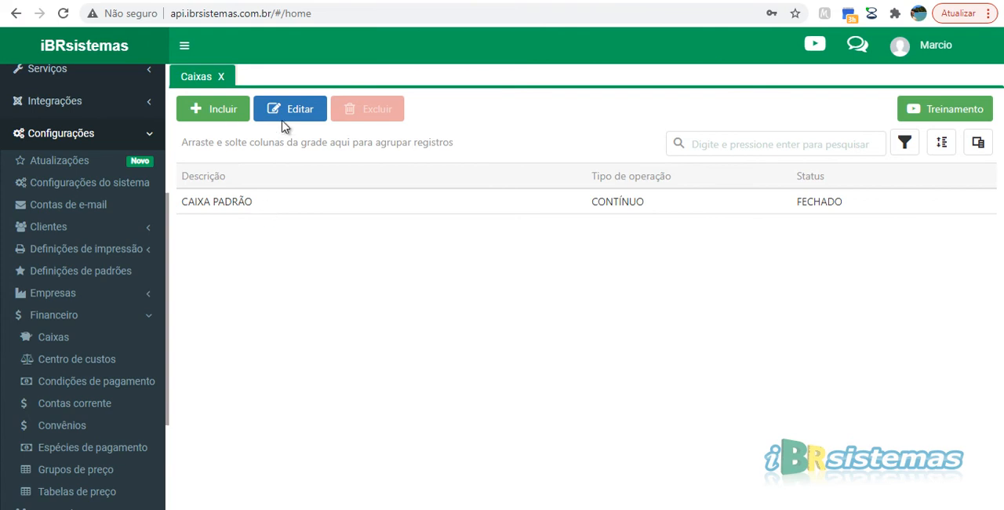
{"action": "left_click", "coordinate": [279, 212]}
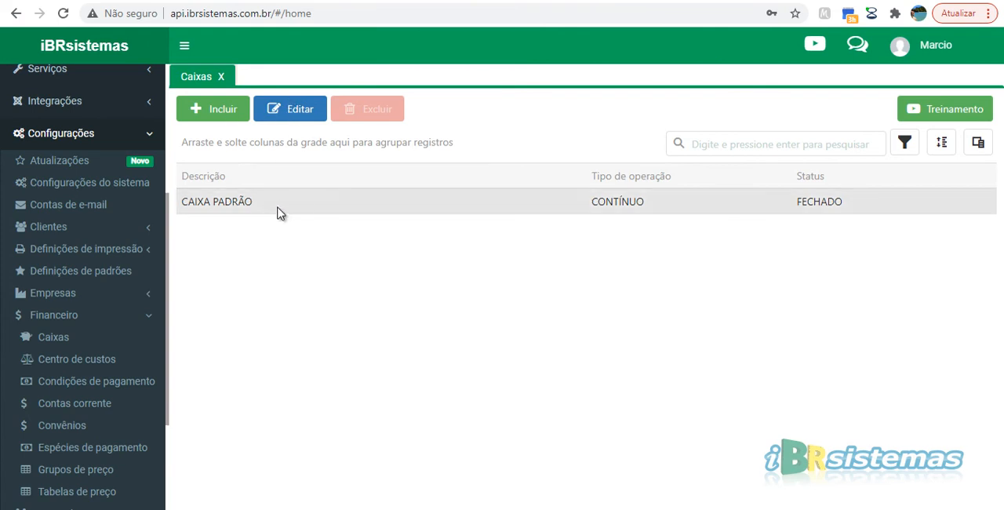
{"action": "left_click", "coordinate": [292, 117]}
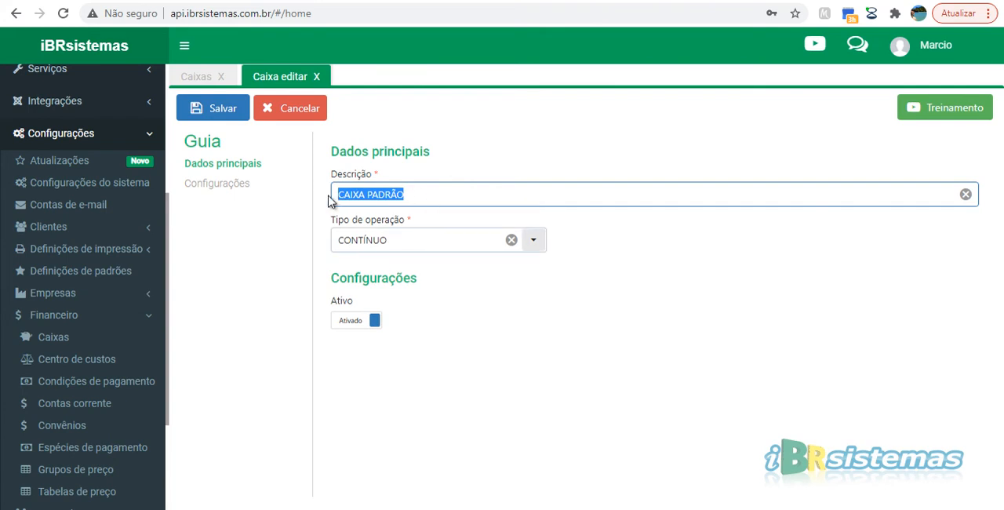
{"action": "key", "text": "Tab"}
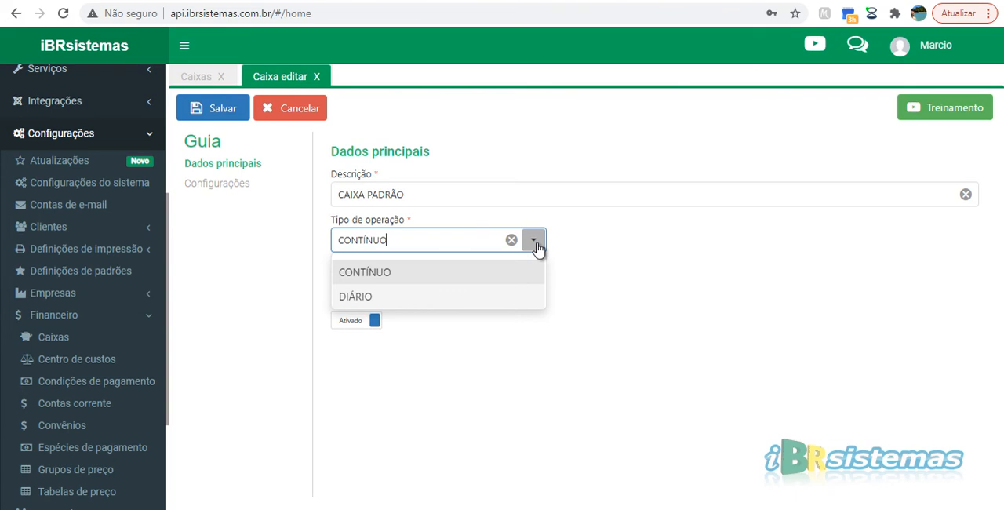
{"action": "left_click", "coordinate": [400, 265]}
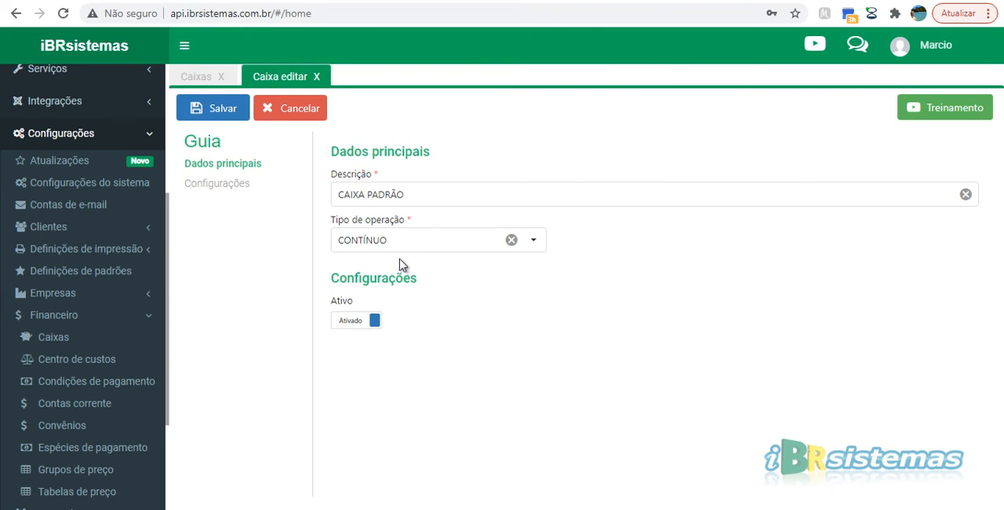
{"action": "key", "text": "Escape"}
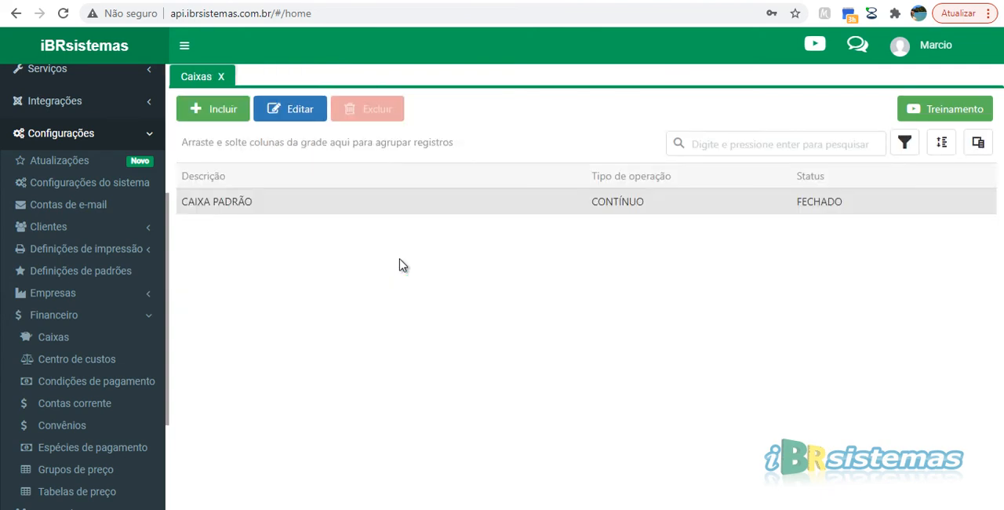
{"action": "key", "text": "Insert"}
Step: Open TERMINAL PADRÃO in the company configuration to check its linked cash register, and close the terminal and cash register lists
{"action": "left_click", "coordinate": [53, 292]}
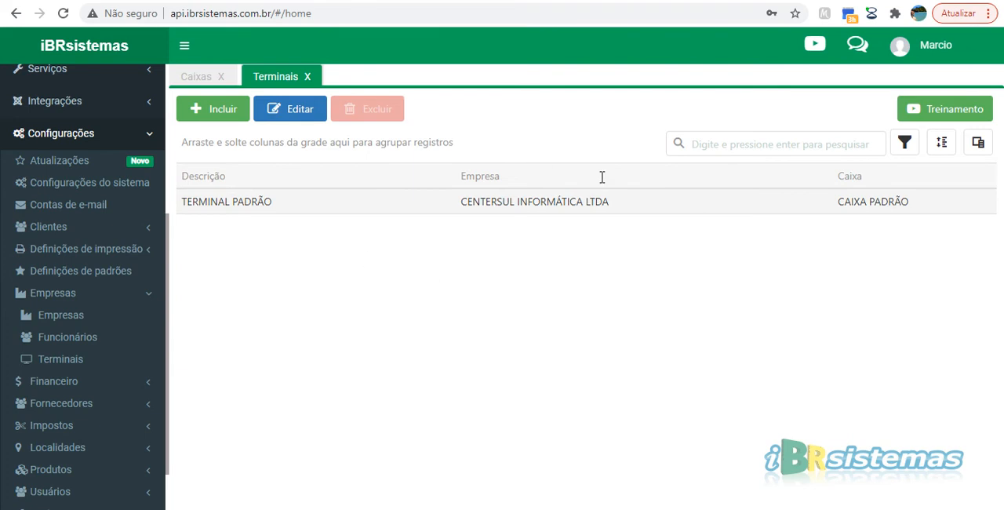
{"action": "double_click", "coordinate": [567, 204]}
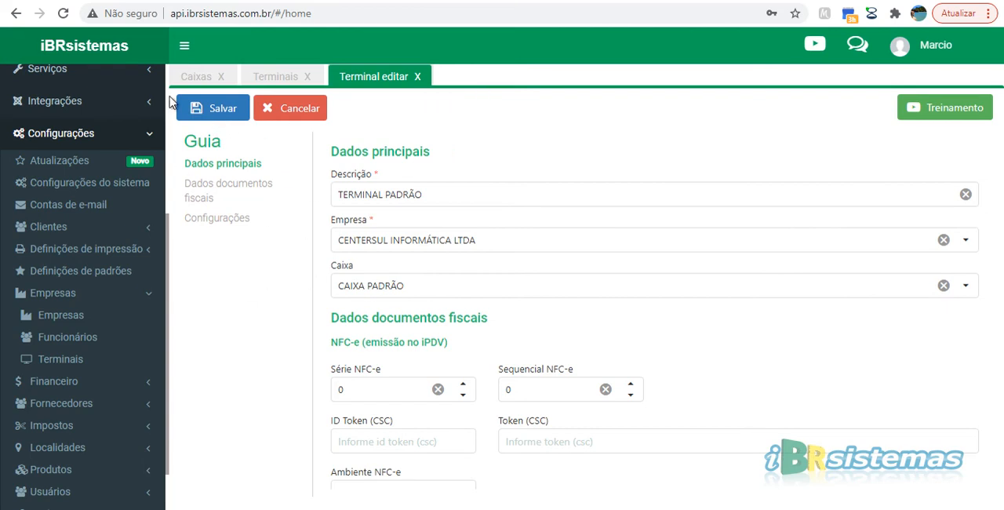
{"action": "left_click", "coordinate": [200, 108]}
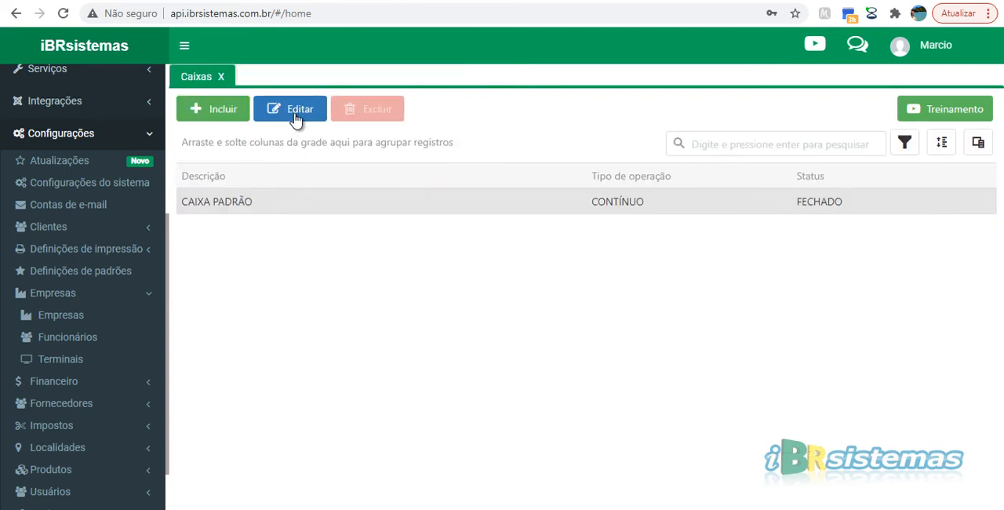
{"action": "left_click", "coordinate": [221, 77]}
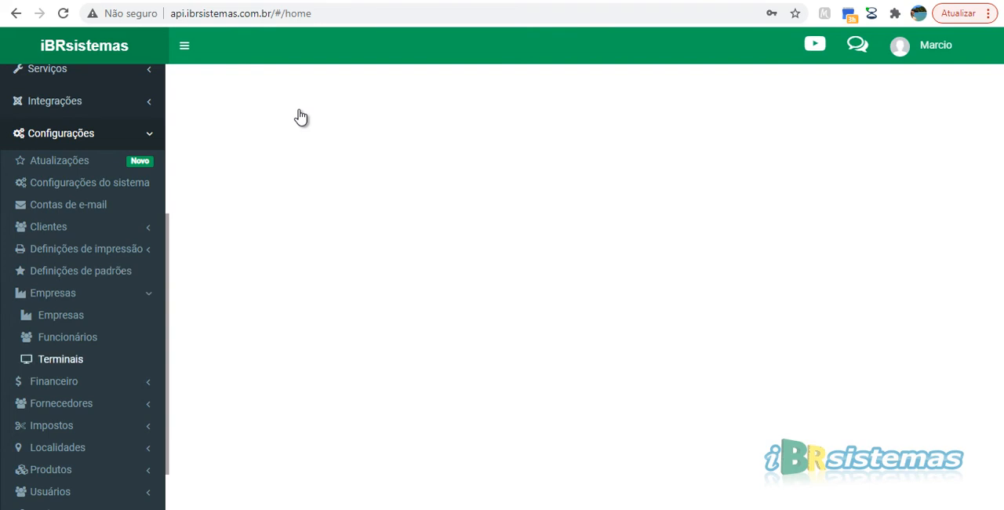
Step: Go to the cash control under Financeiro and open CAIXA PADRÃO for operation
{"action": "scroll", "coordinate": [60, 316], "scroll_direction": "up", "scroll_amount": 3}
{"action": "left_click", "coordinate": [60, 353]}
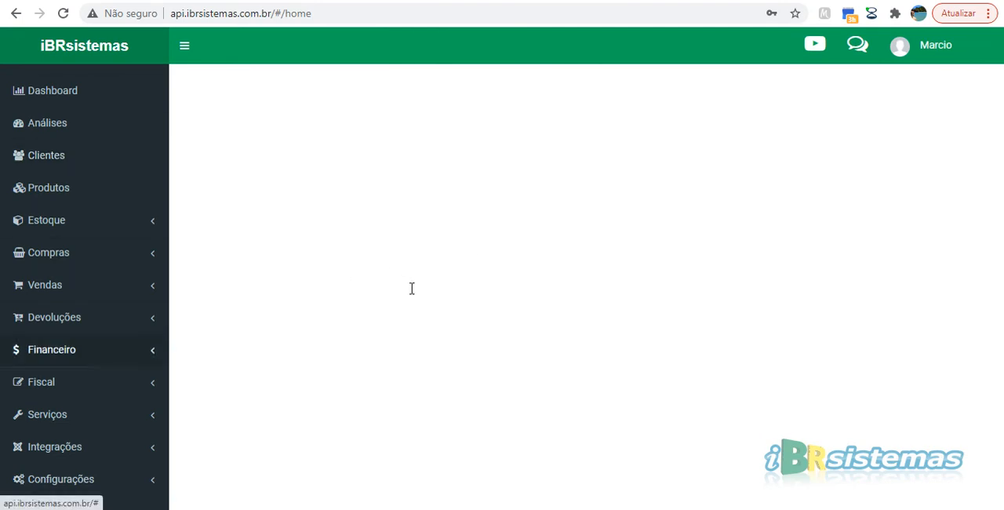
{"action": "left_click", "coordinate": [52, 350]}
{"action": "scroll", "coordinate": [52, 350], "scroll_direction": "down", "scroll_amount": 1}
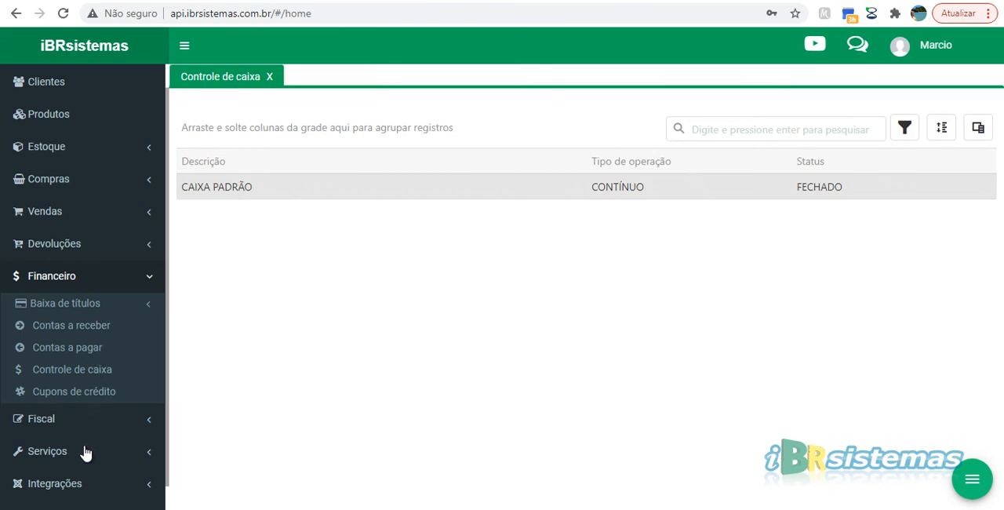
{"action": "key", "text": "space"}
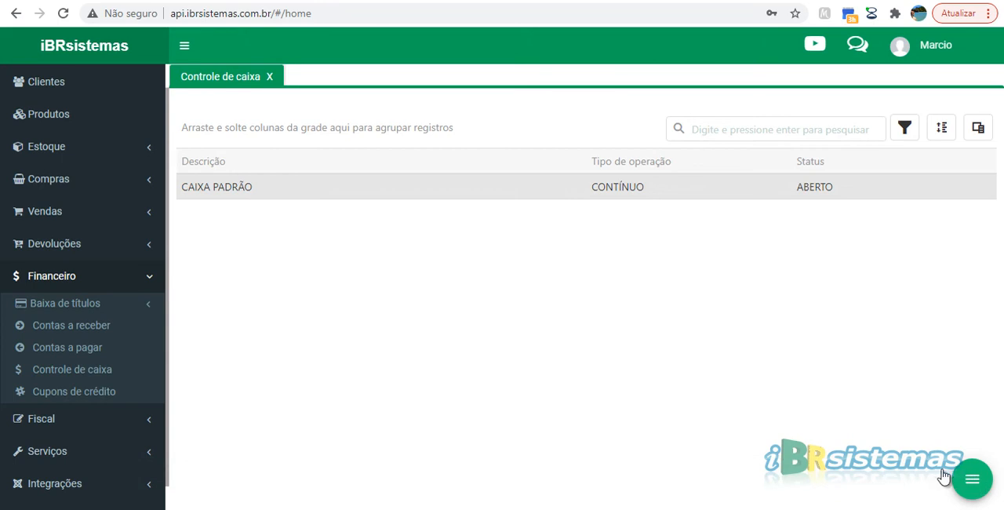
Step: View the registros of CAIXA PADRÃO, select the open one, and compare with the actions available in the cash control list
{"action": "left_click", "coordinate": [970, 480]}
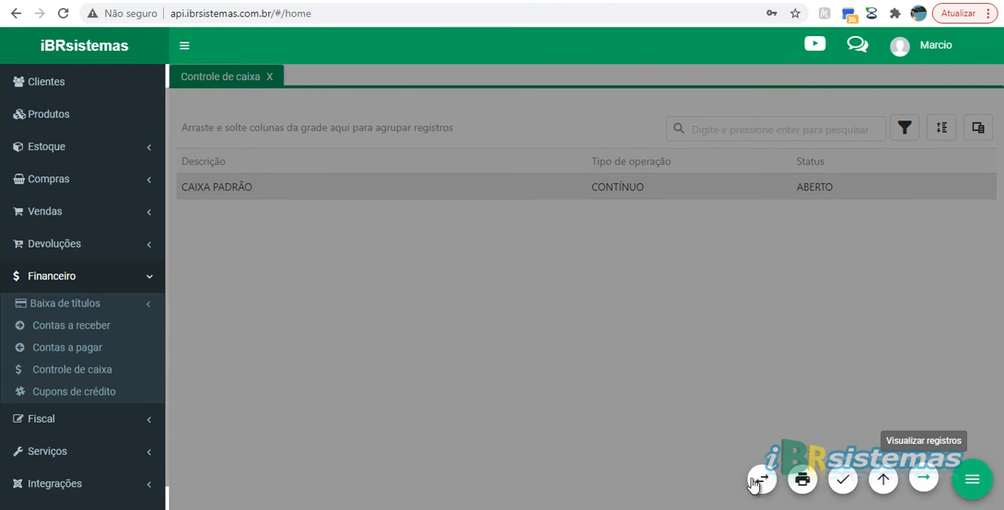
{"action": "left_click", "coordinate": [926, 482]}
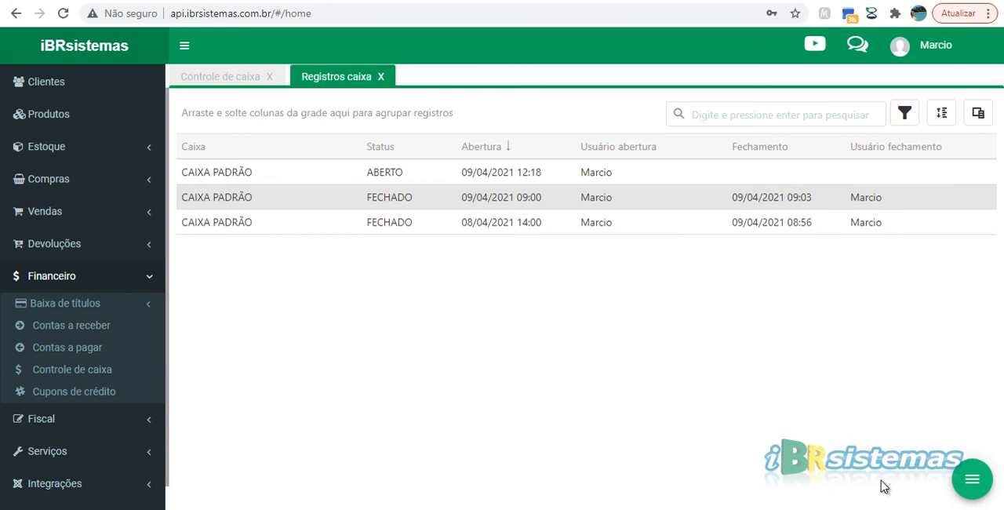
{"action": "left_click", "coordinate": [816, 174]}
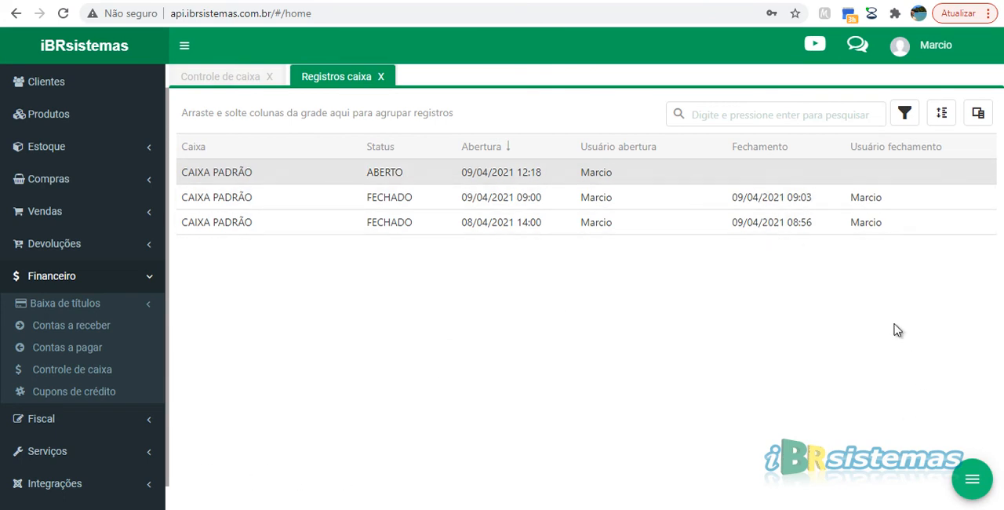
{"action": "left_click", "coordinate": [221, 76]}
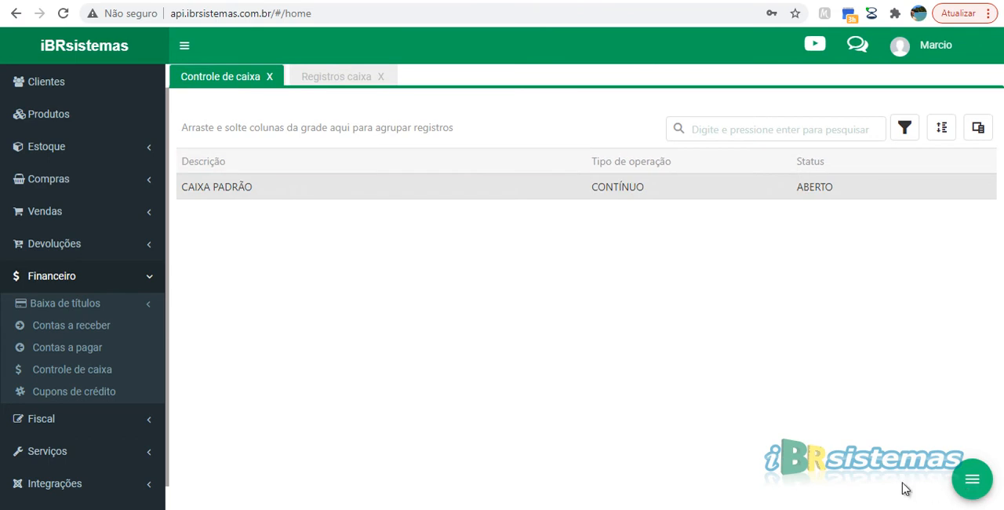
{"action": "mouse_move", "coordinate": [890, 489]}
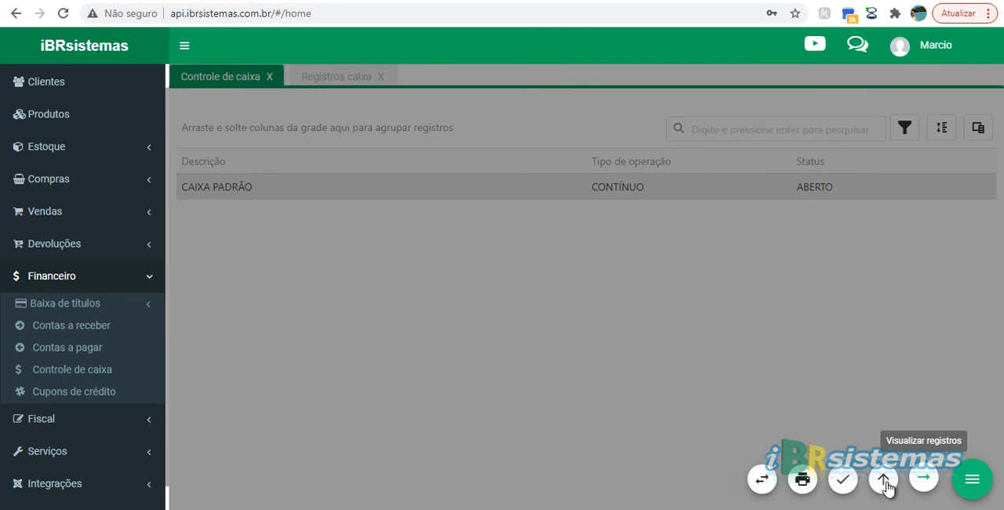
{"action": "left_click", "coordinate": [924, 482]}
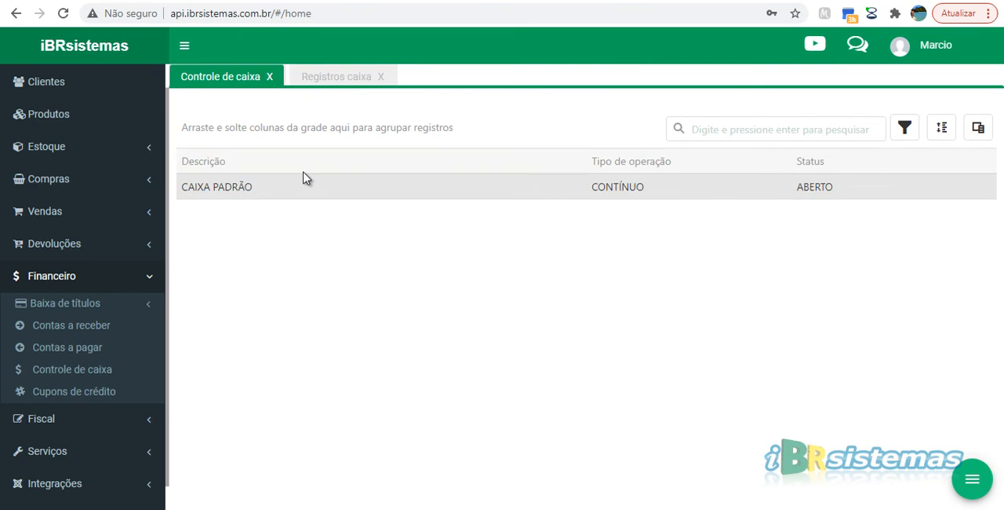
{"action": "left_click", "coordinate": [343, 77]}
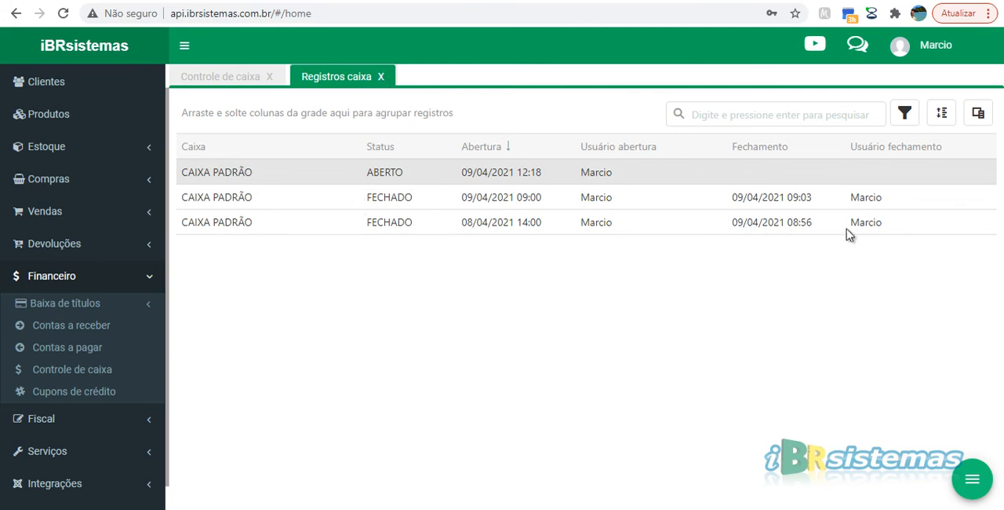
Step: View the movements of the open CAIXA PADRÃO record and return to the records list
{"action": "left_click", "coordinate": [976, 491]}
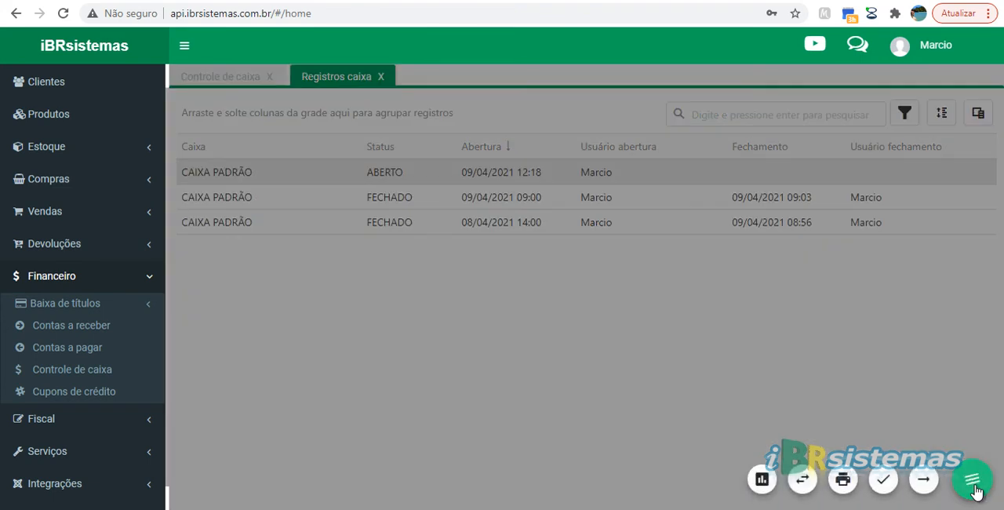
{"action": "left_click", "coordinate": [925, 478]}
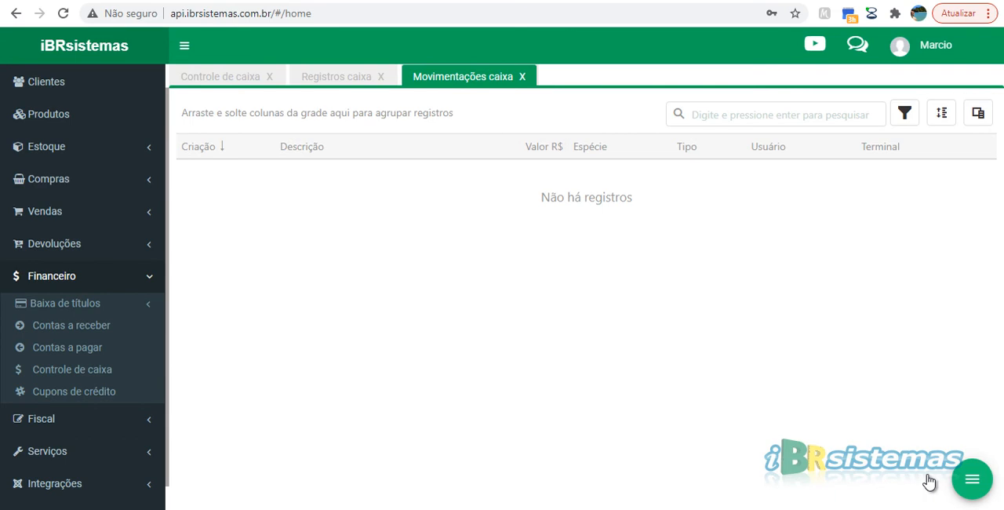
{"action": "key", "text": "Escape"}
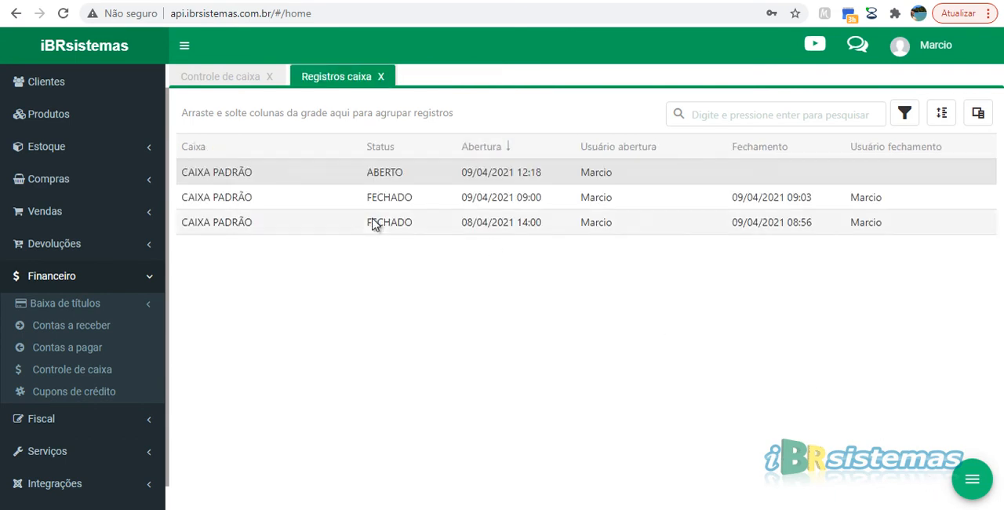
Step: Post an extra cash movement on CAIXA PADRÃO with payment type DINHEIRO, movement type ENTRADA and value 100,00
{"action": "left_click", "coordinate": [973, 479]}
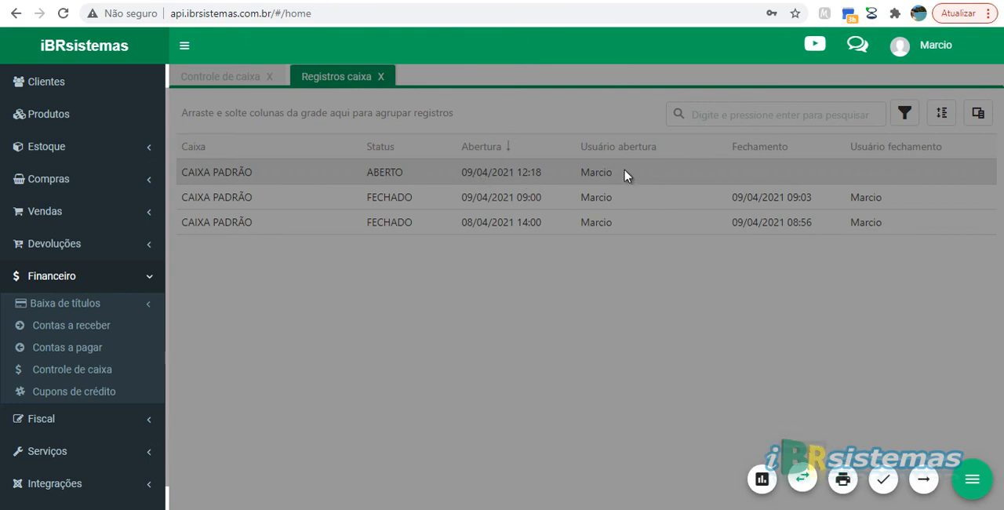
{"action": "left_click", "coordinate": [802, 479]}
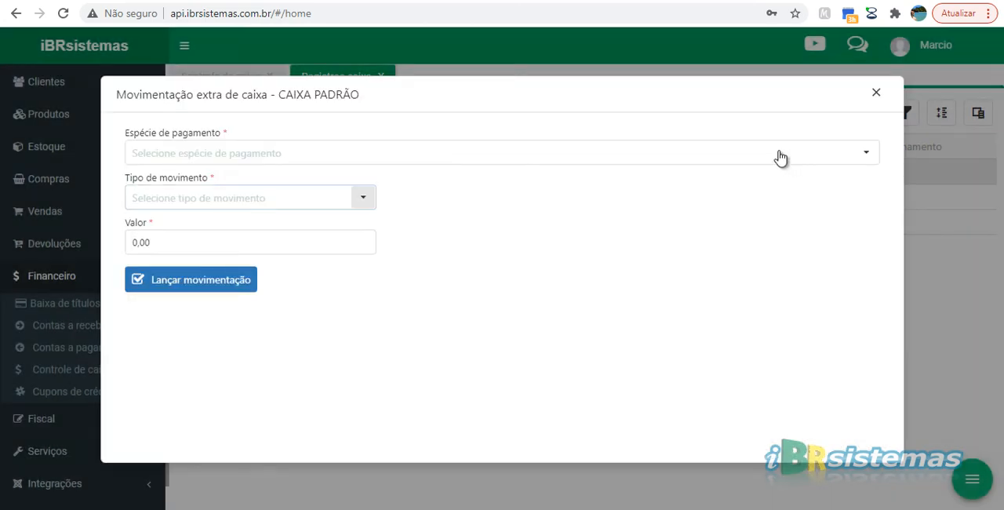
{"action": "left_click", "coordinate": [755, 179]}
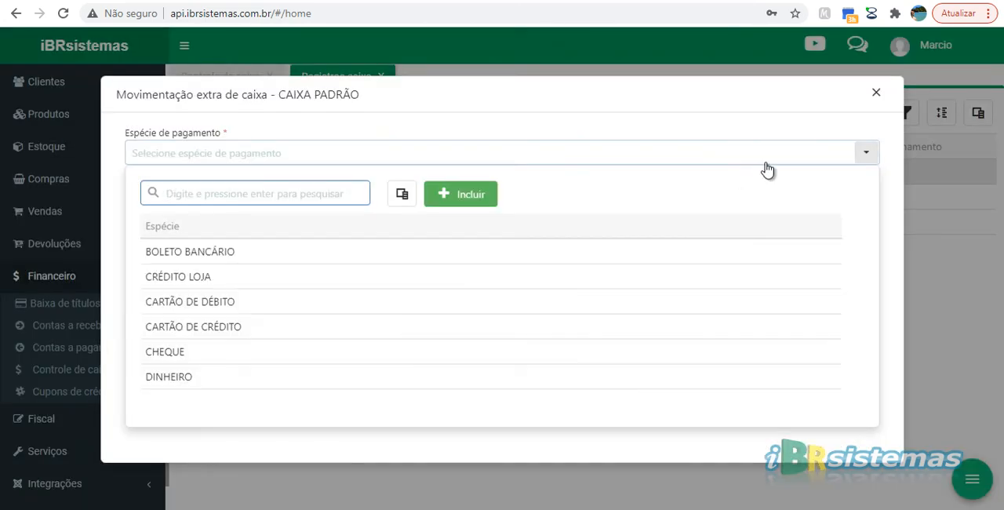
{"action": "left_click", "coordinate": [169, 376]}
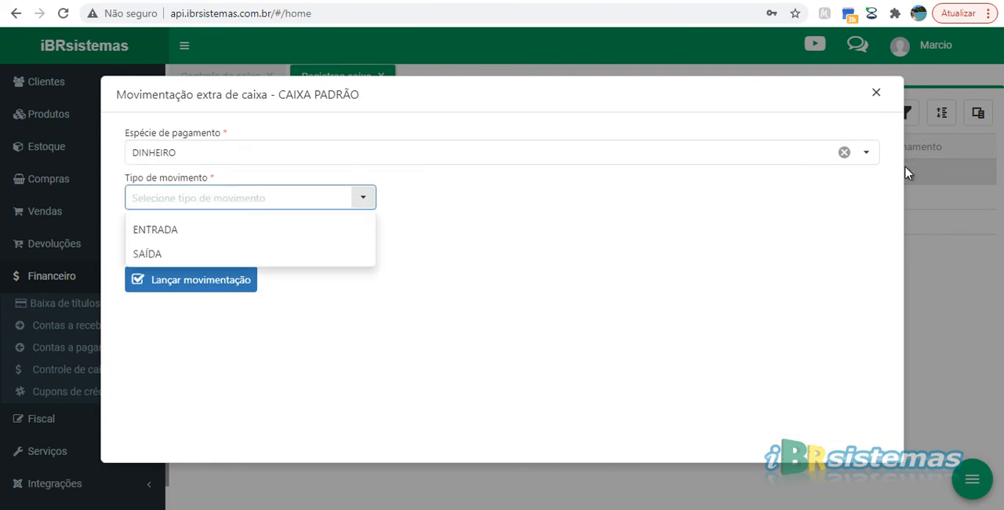
{"action": "left_click", "coordinate": [280, 226]}
{"action": "key", "text": "Tab"}
{"action": "key", "text": "shift+Left"}
{"action": "key", "text": "shift+Left"}
{"action": "key", "text": "shift+Left"}
{"action": "type", "text": "100"}
{"action": "key", "text": "Tab"}
{"action": "key", "text": "Return"}
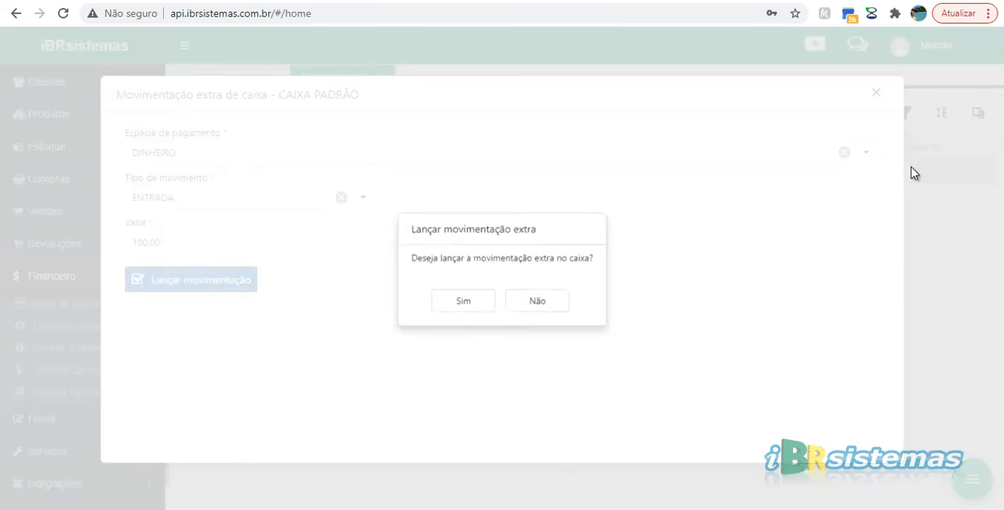
{"action": "key", "text": "Return"}
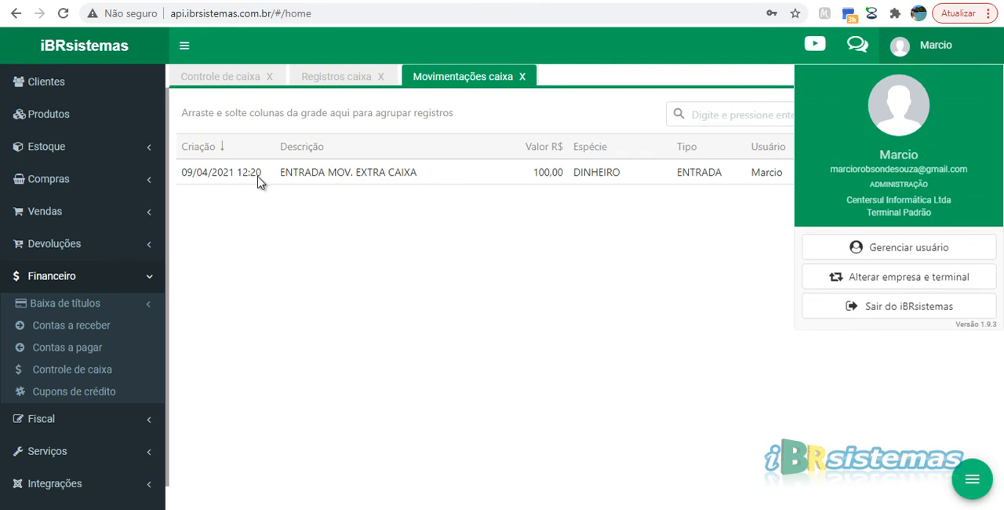
Step: Check the posted movement's details against the logged-in company and terminal, and return to the cash register records
{"action": "left_click_drag", "start_coordinate": [867, 213], "coordinate": [932, 212]}
{"action": "left_click", "coordinate": [357, 180]}
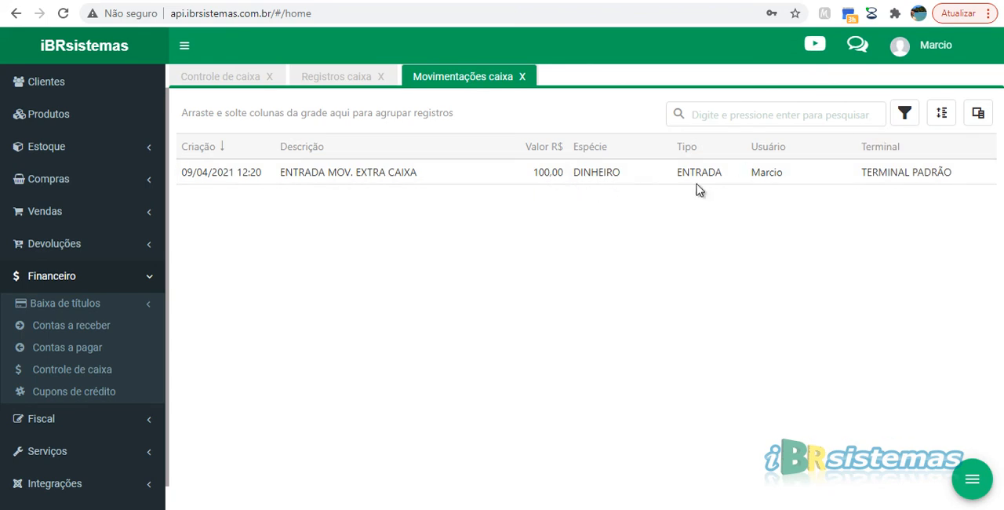
{"action": "key", "text": "Escape"}
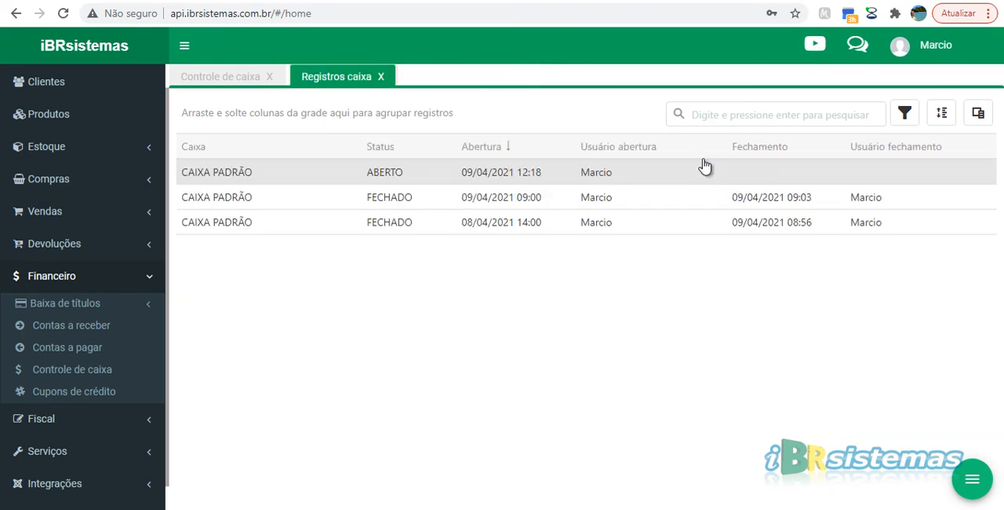
Step: View the summary of the open CAIXA PADRÃO record and review its amounts by payment type
{"action": "left_click", "coordinate": [790, 179]}
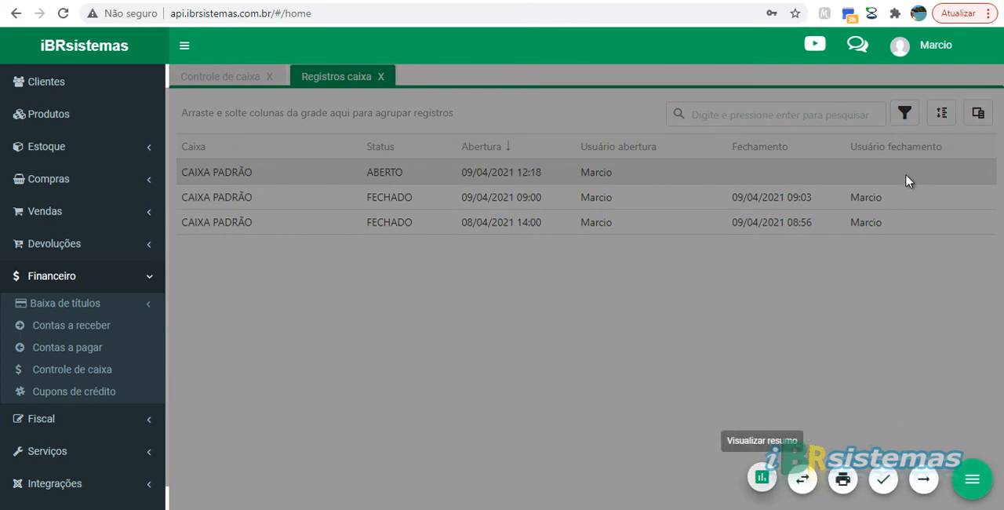
{"action": "left_click", "coordinate": [762, 477]}
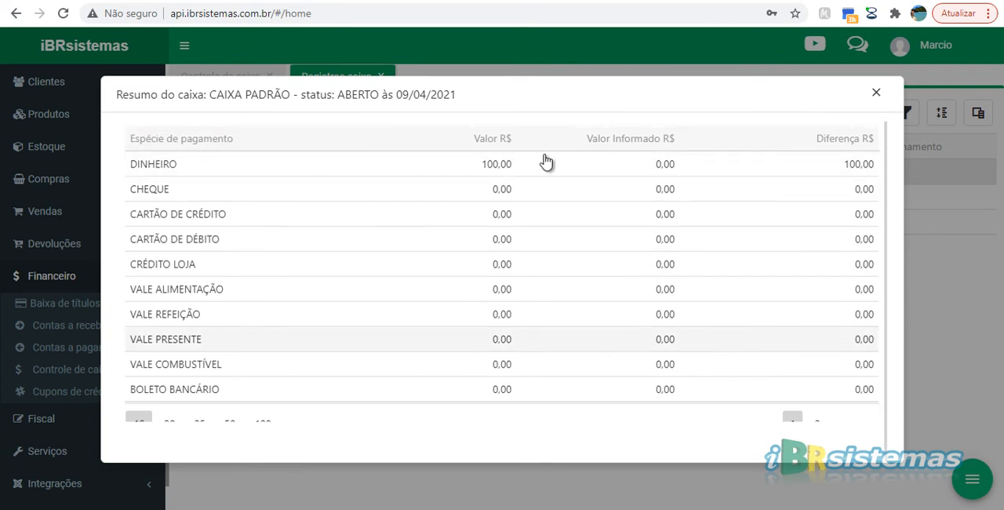
{"action": "scroll", "coordinate": [706, 159], "scroll_direction": "down", "scroll_amount": 1}
{"action": "scroll", "coordinate": [730, 189], "scroll_direction": "up", "scroll_amount": 1}
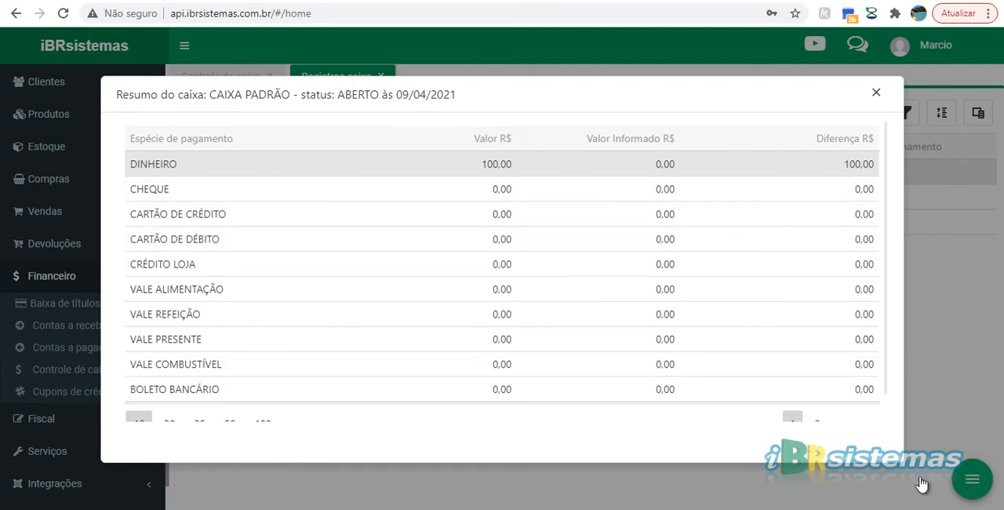
Step: View the movements of the open CAIXA PADRÃO record and their register summary, and return to the cash register control list
{"action": "key", "text": "Escape"}
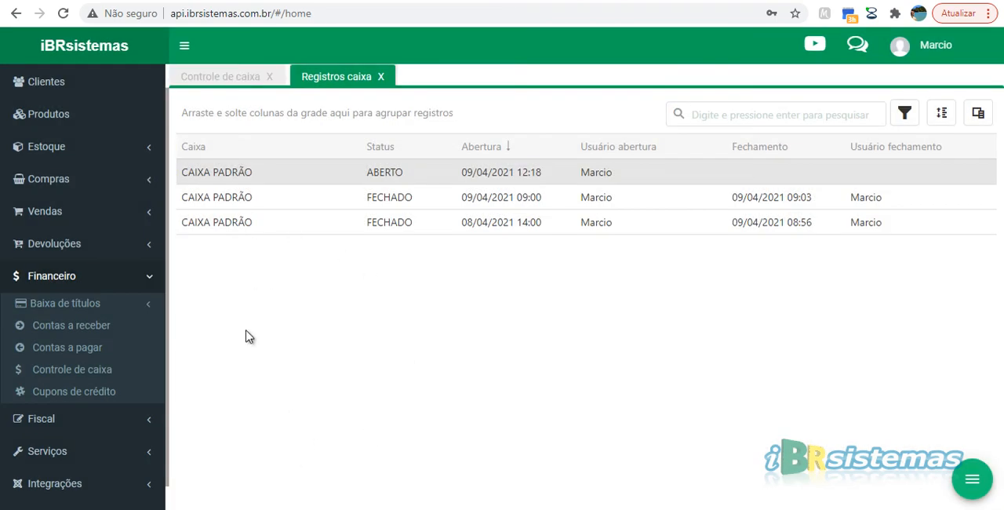
{"action": "key", "text": "Return"}
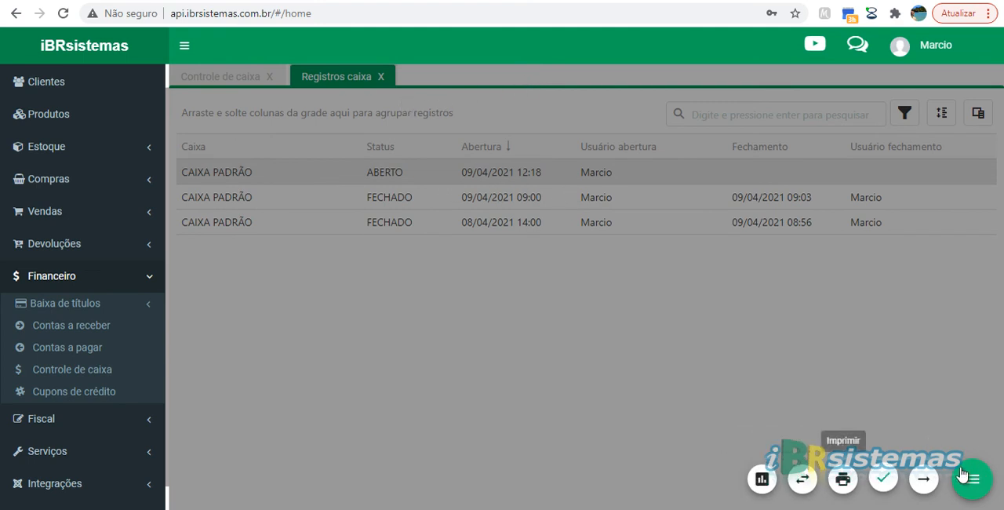
{"action": "left_click", "coordinate": [884, 482]}
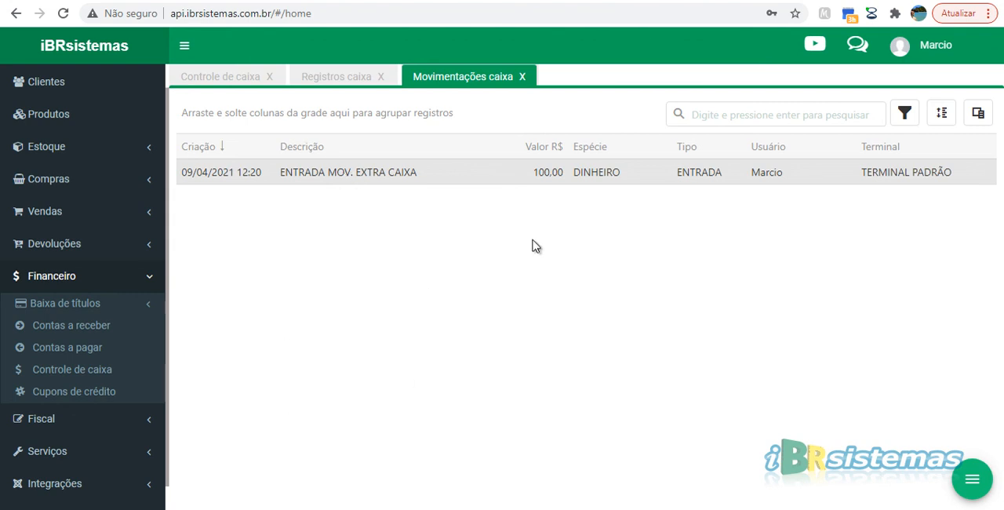
{"action": "left_click", "coordinate": [972, 479]}
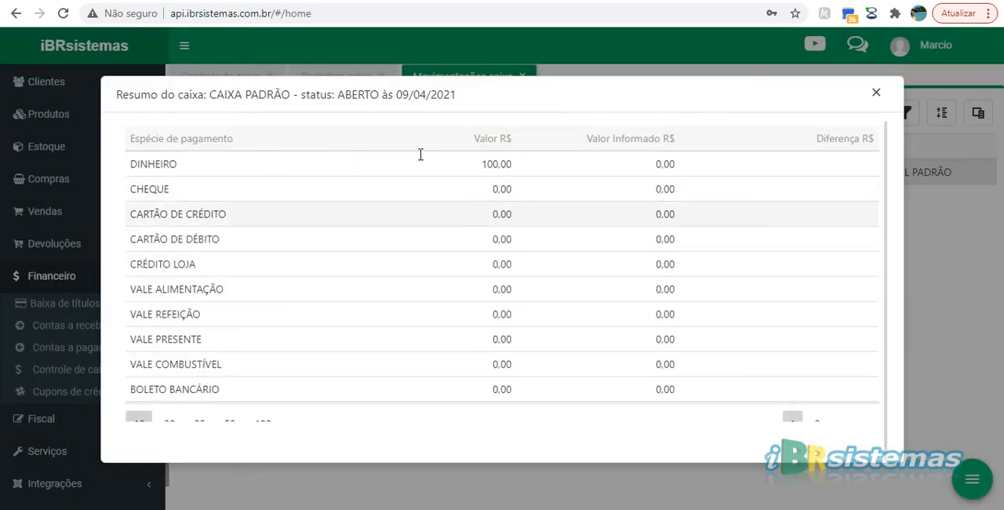
{"action": "key", "text": "Escape"}
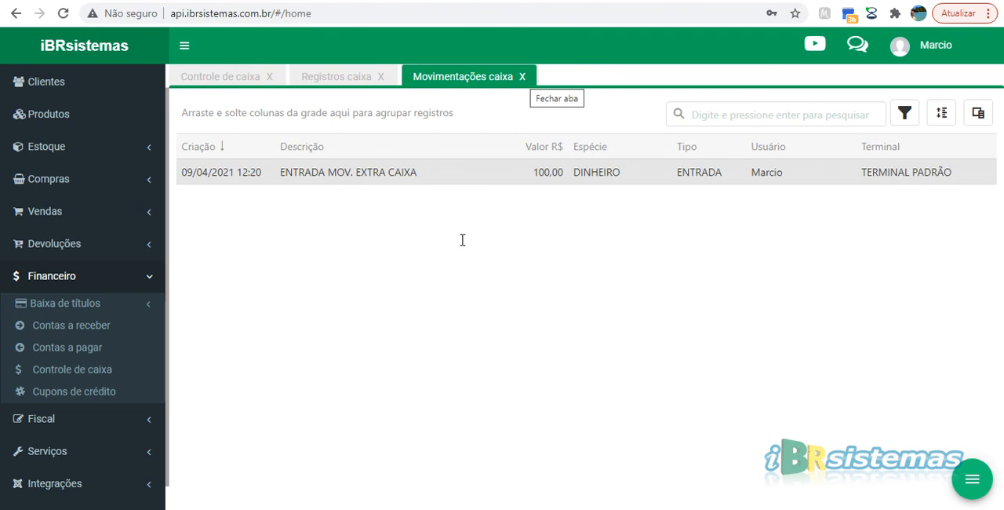
{"action": "key", "text": "Escape"}
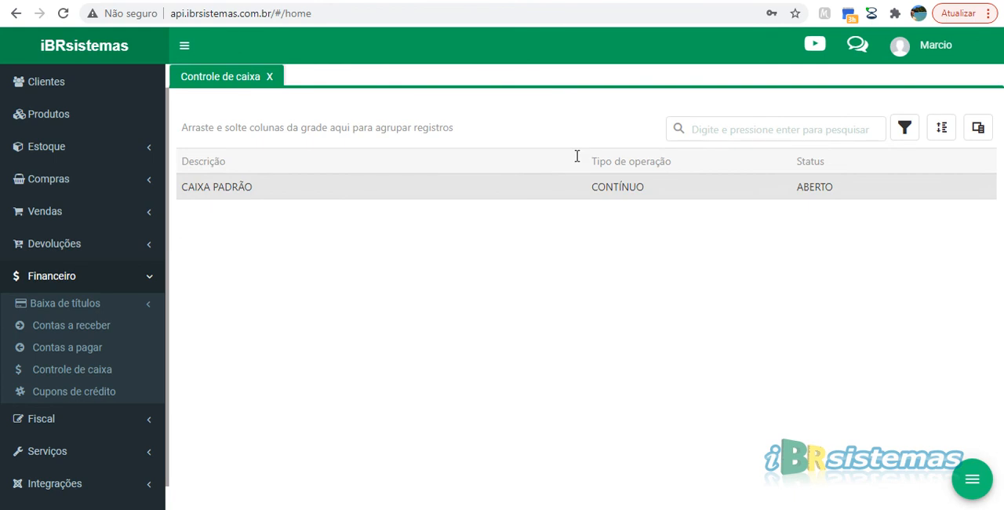
Step: Start closing the CAIXA PADRÃO register and set the counted value for DINHEIRO to 80,00
{"action": "left_click", "coordinate": [973, 478]}
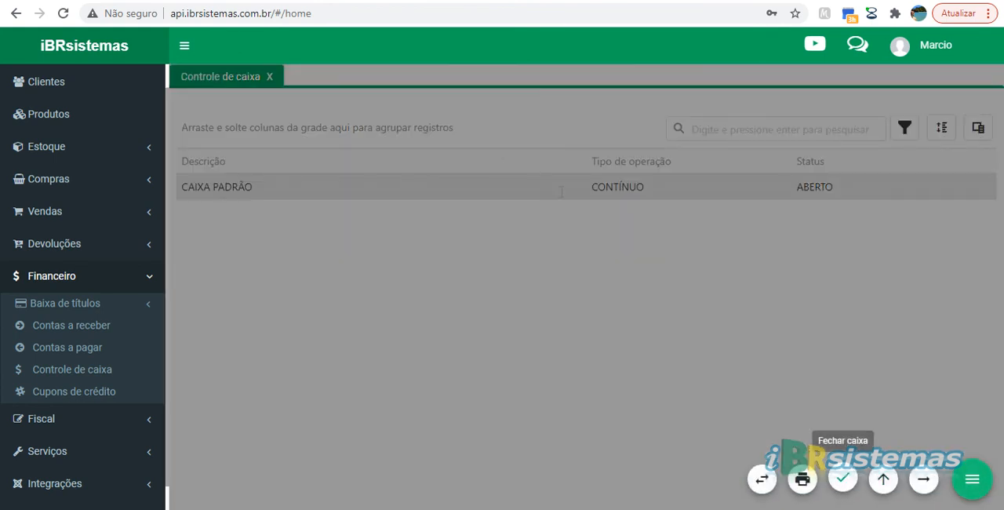
{"action": "left_click", "coordinate": [843, 478]}
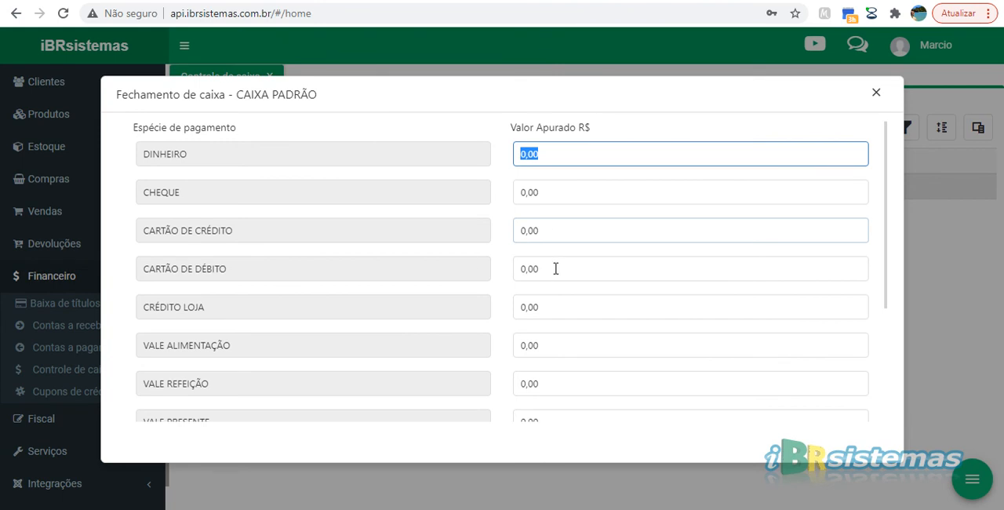
{"action": "type", "text": "80"}
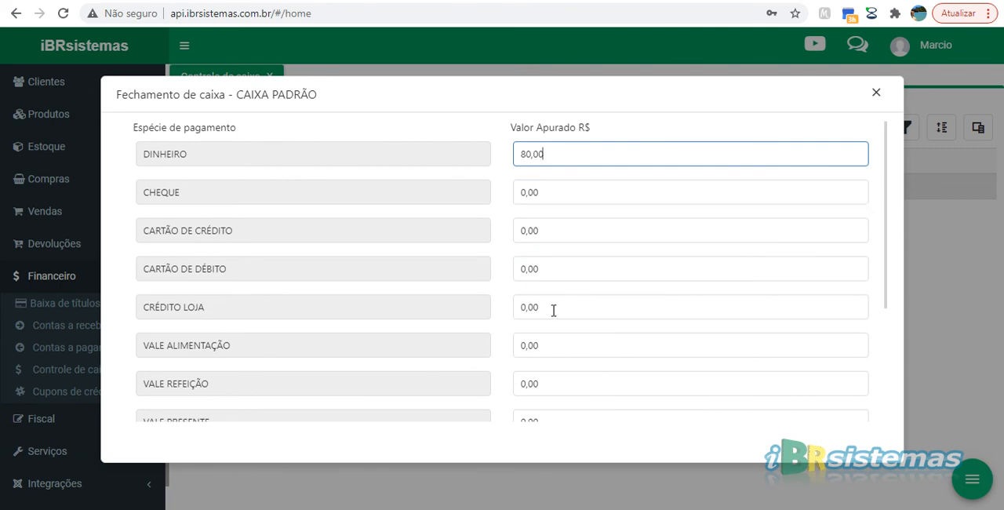
{"action": "key", "text": "ctrl+a"}
{"action": "key", "text": "Tab"}
{"action": "key", "text": "ctrl+a"}
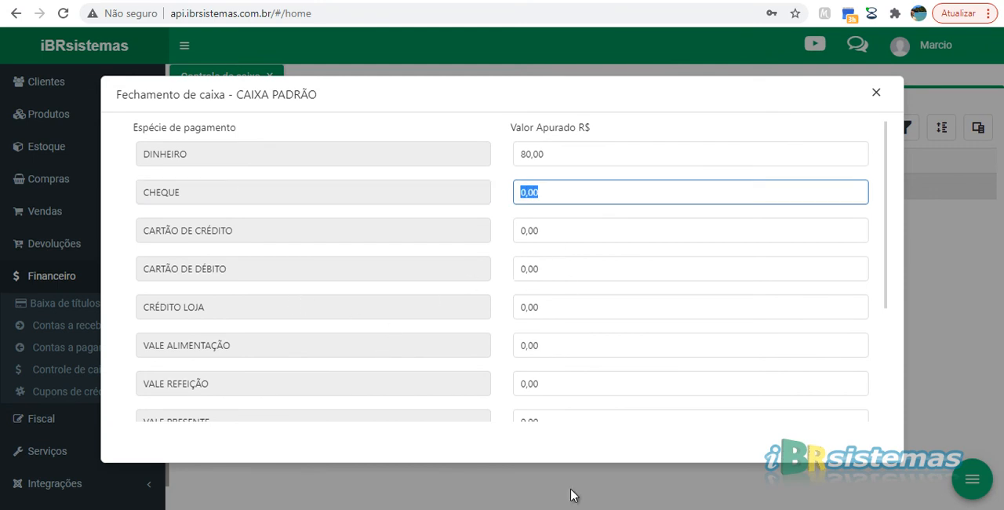
Step: Leave the remaining payment types at 0,00 and confirm the closing of the CAIXA PADRÃO register
{"action": "key", "text": "Tab"}
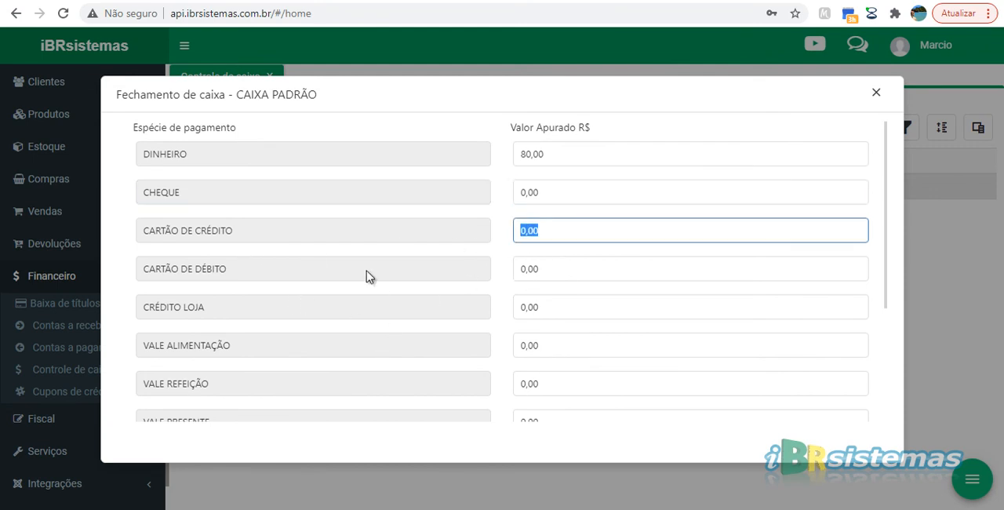
{"action": "key", "text": "Tab"}
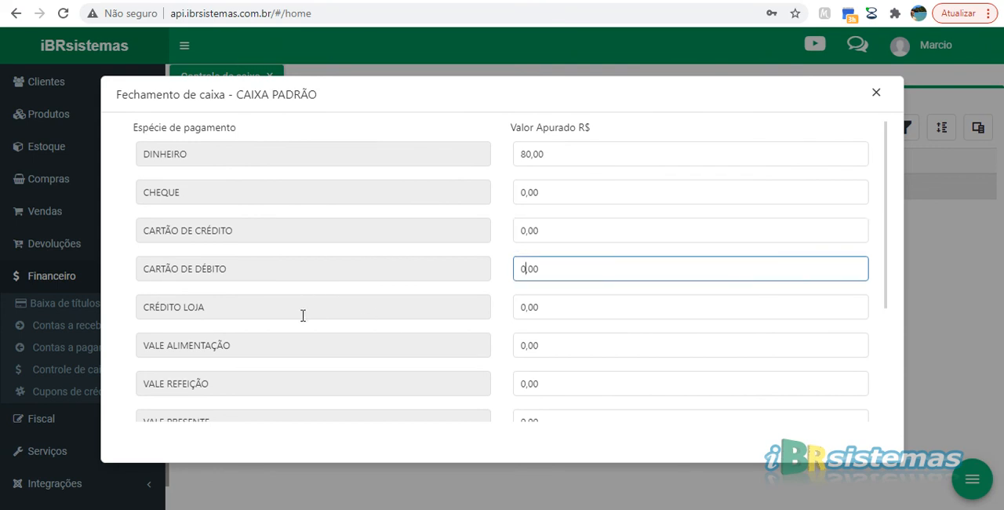
{"action": "key", "text": "Tab"}
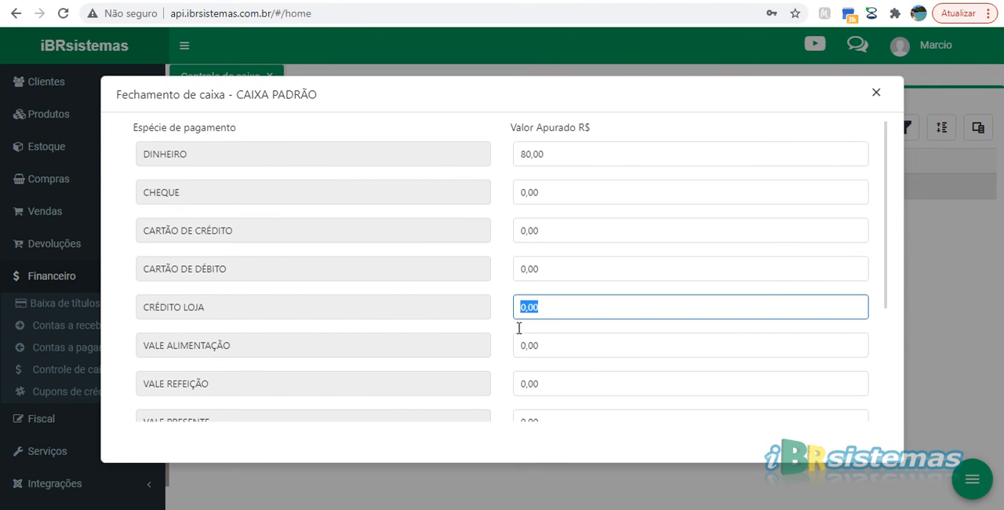
{"action": "key", "text": "Tab"}
{"action": "scroll", "coordinate": [523, 254], "scroll_direction": "down", "scroll_amount": 2}
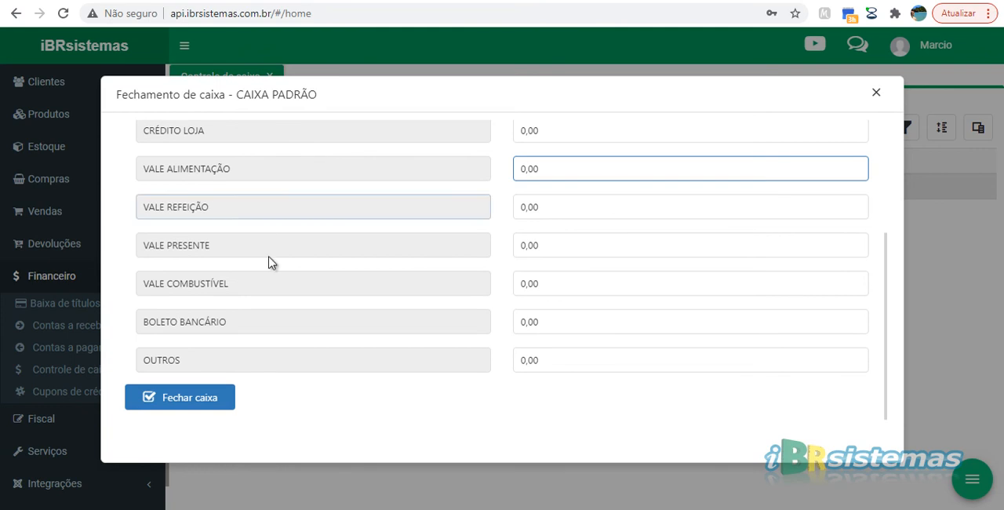
{"action": "scroll", "coordinate": [180, 215], "scroll_direction": "up", "scroll_amount": 3}
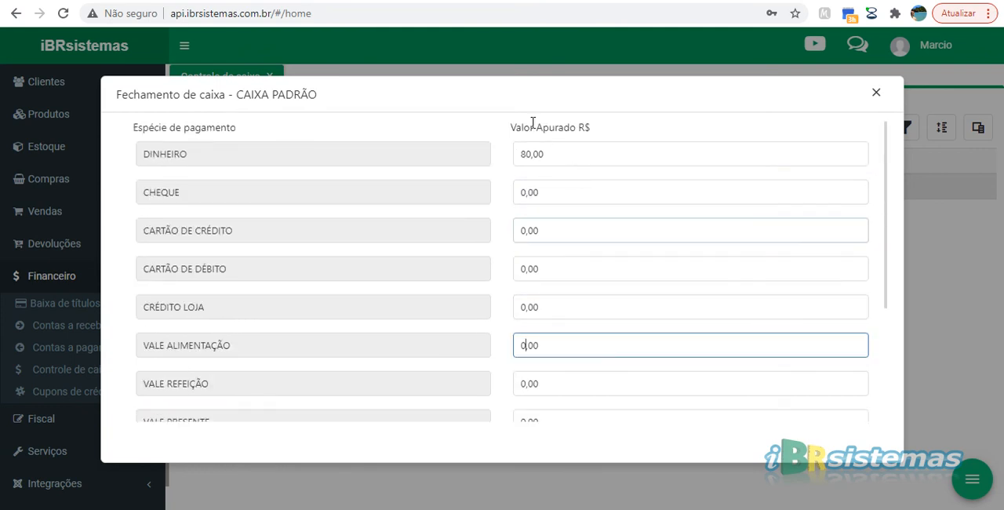
{"action": "scroll", "coordinate": [538, 242], "scroll_direction": "down", "scroll_amount": 3}
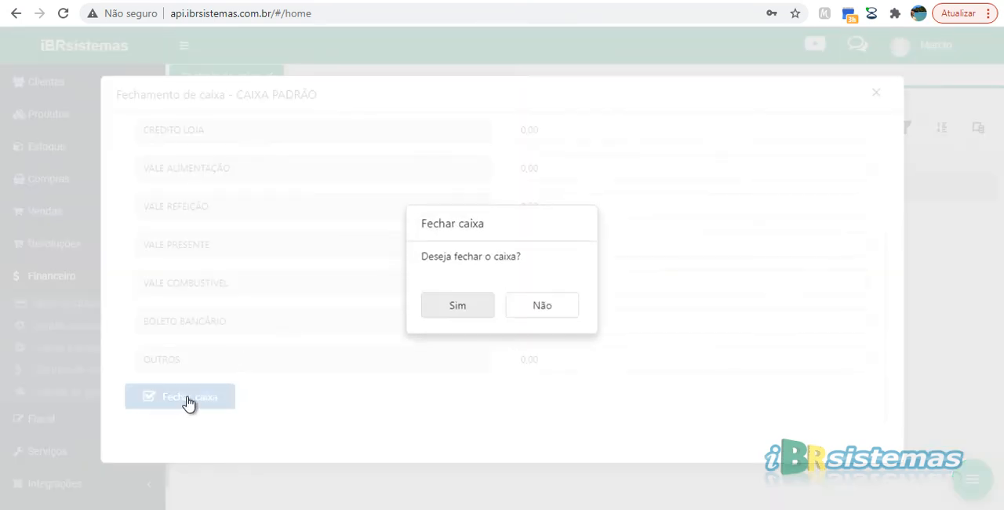
{"action": "key", "text": "Return"}
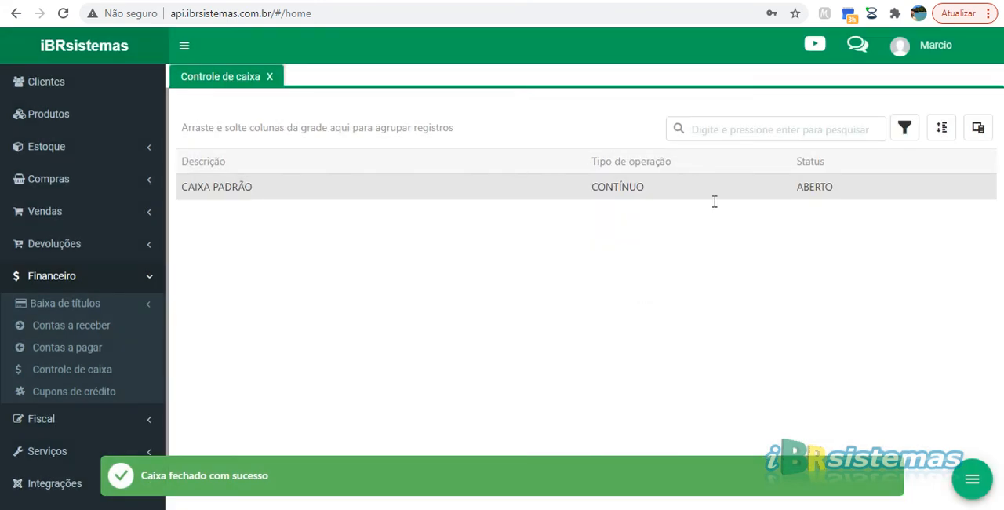
Step: Open the CAIXA PADRÃO records, view the movements of the record just closed, and return to the records list
{"action": "double_click", "coordinate": [335, 184]}
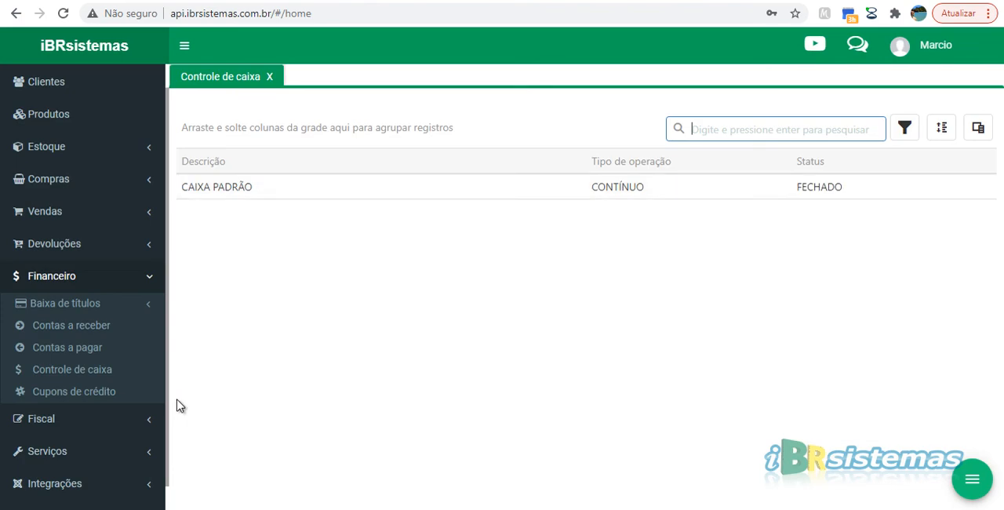
{"action": "double_click", "coordinate": [463, 313]}
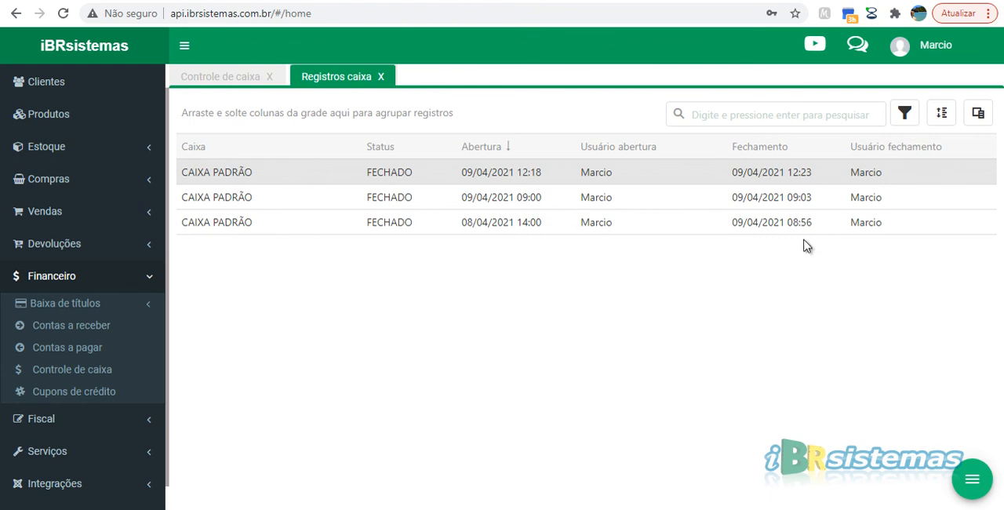
{"action": "double_click", "coordinate": [390, 171]}
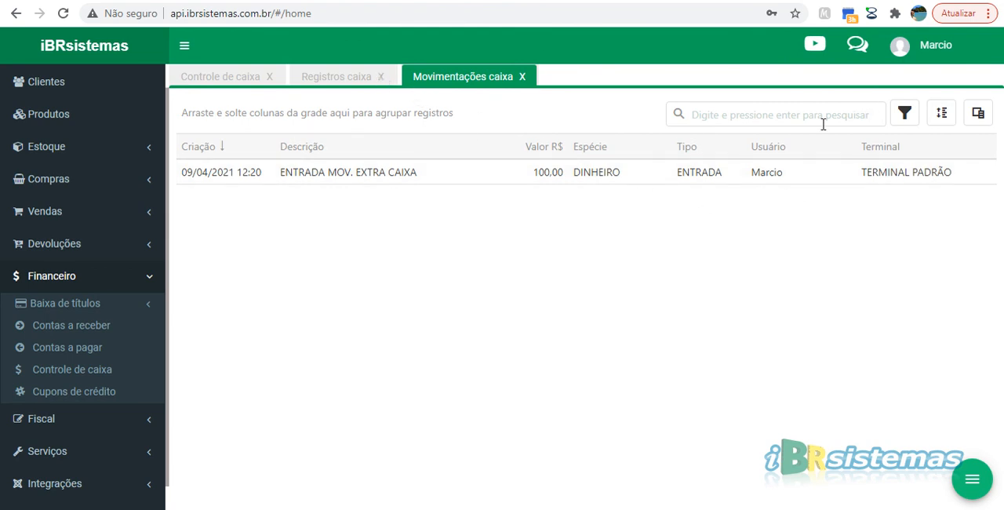
{"action": "key", "text": "F2"}
{"action": "key", "text": "Escape"}
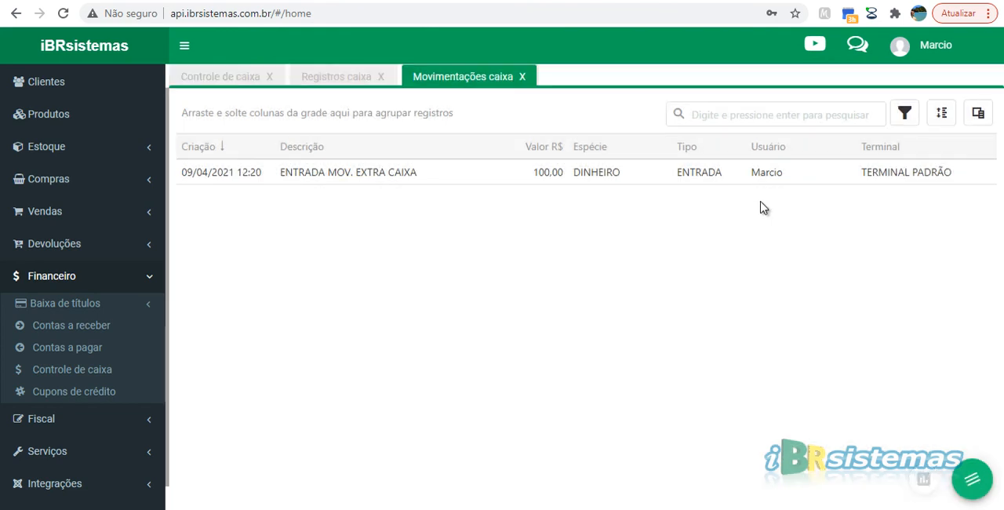
{"action": "key", "text": "Escape"}
{"action": "left_click", "coordinate": [820, 203]}
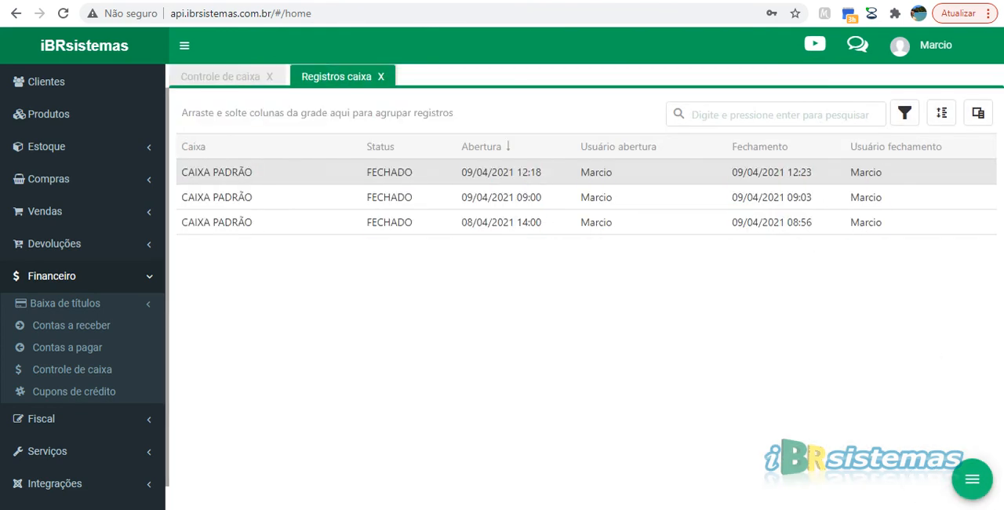
Step: Generate the printable summary report of the latest closed record, review its informed values and differences without printing, and close the report
{"action": "key", "text": "F2"}
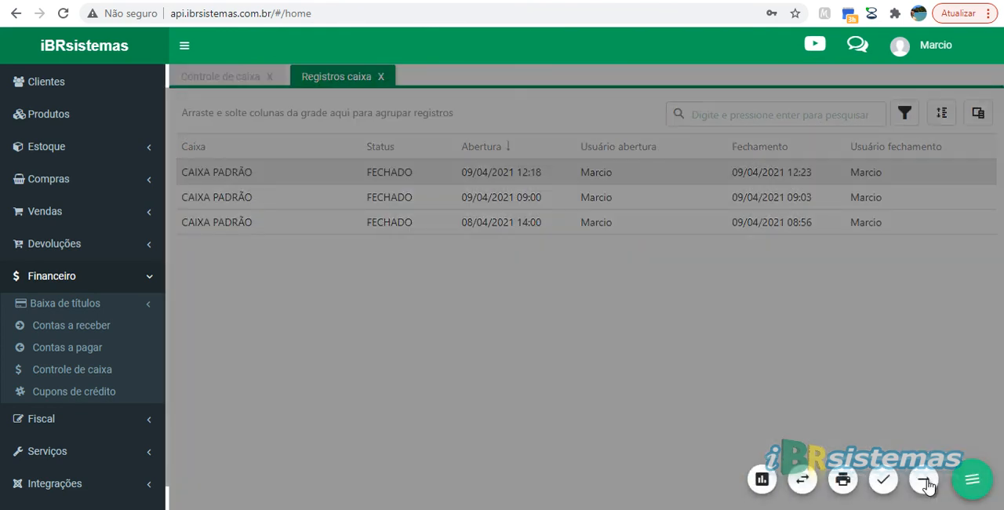
{"action": "left_click", "coordinate": [843, 480]}
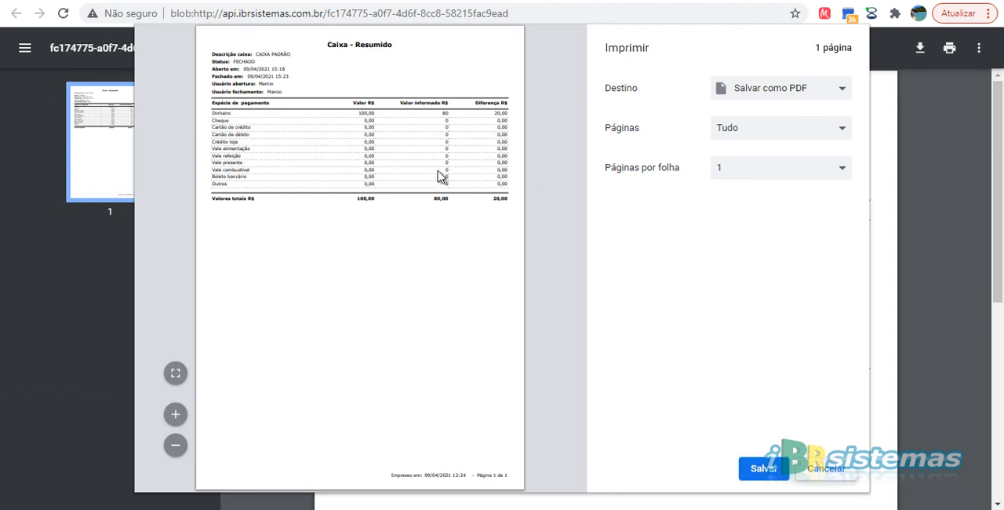
{"action": "key", "text": "Escape"}
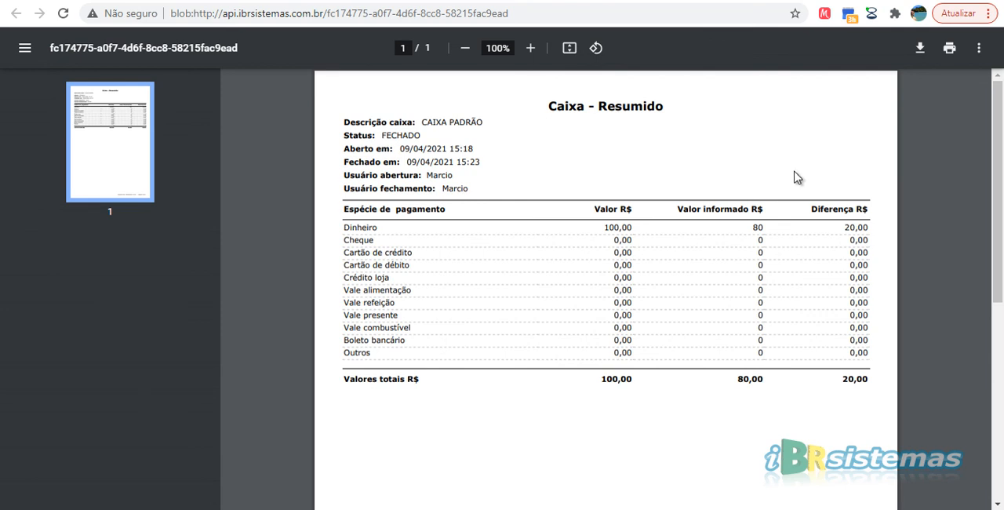
{"action": "left_click_drag", "start_coordinate": [843, 380], "coordinate": [868, 380]}
{"action": "key", "text": "ctrl+w"}
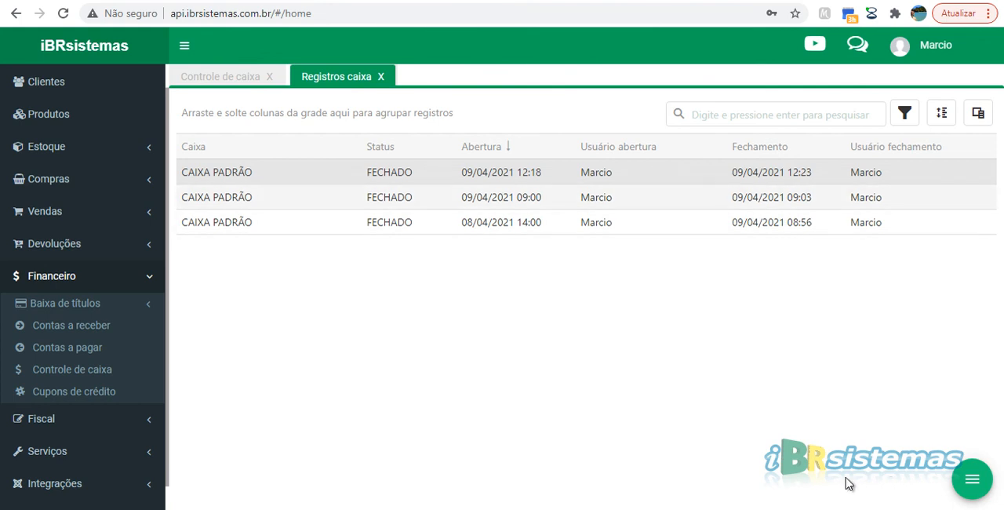
Step: Try to post an extra movement on the latest closed CAIXA PADRÃO record
{"action": "key", "text": "Return"}
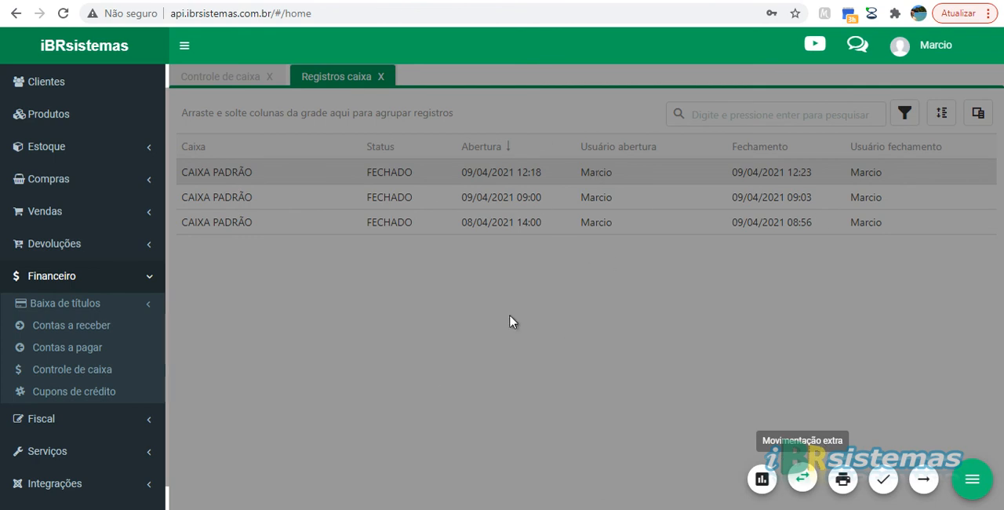
{"action": "left_click", "coordinate": [802, 477]}
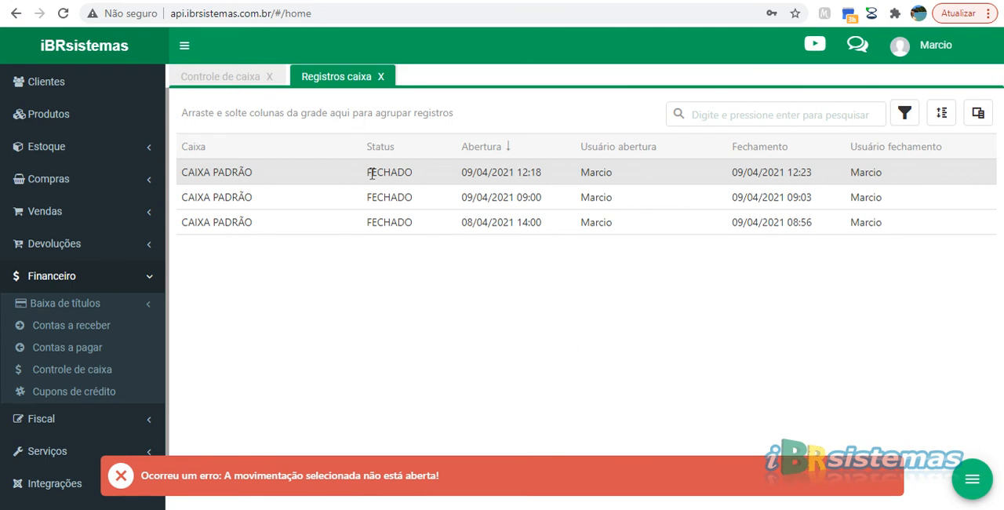
Step: View the movements of the latest closed CAIXA PADRÃO record again and return to the cash register control list
{"action": "right_click", "coordinate": [450, 114]}
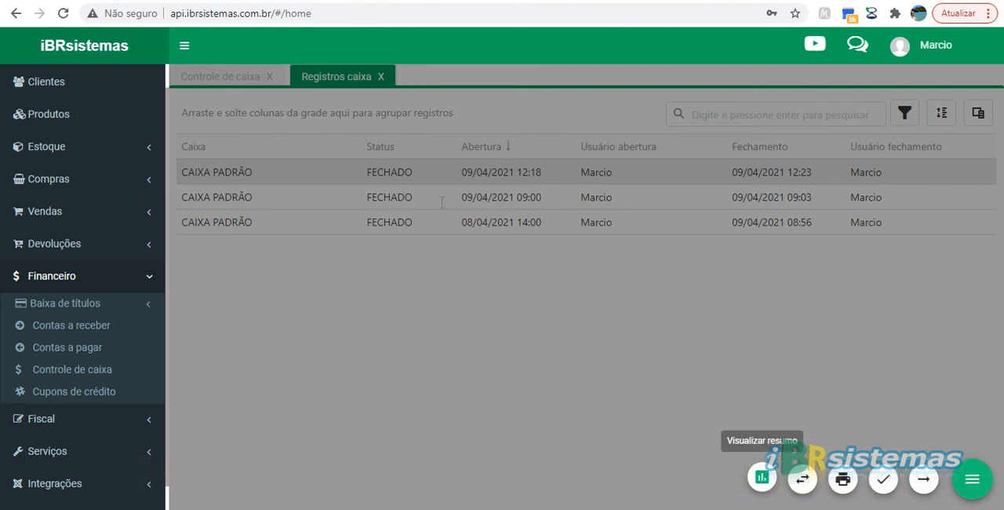
{"action": "left_click", "coordinate": [549, 218]}
{"action": "double_click", "coordinate": [438, 405]}
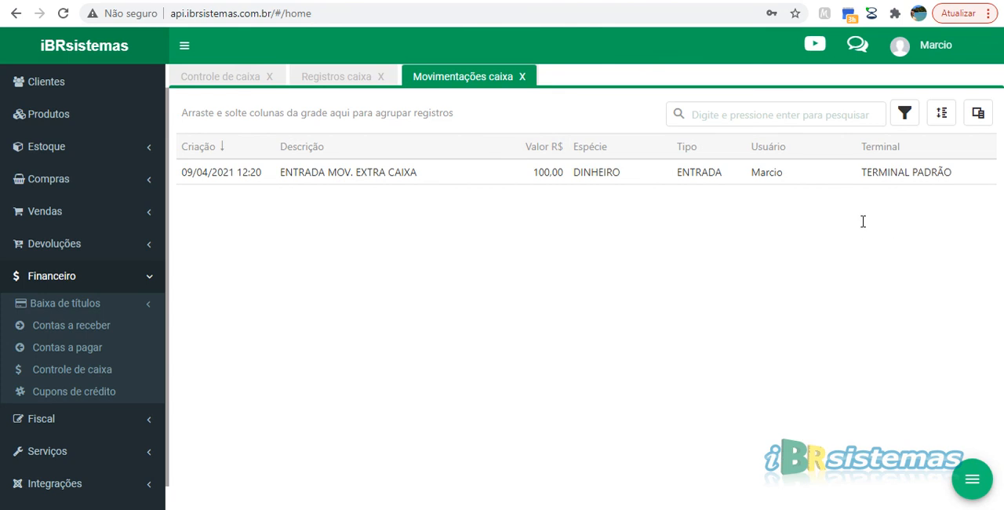
{"action": "key", "text": "Escape"}
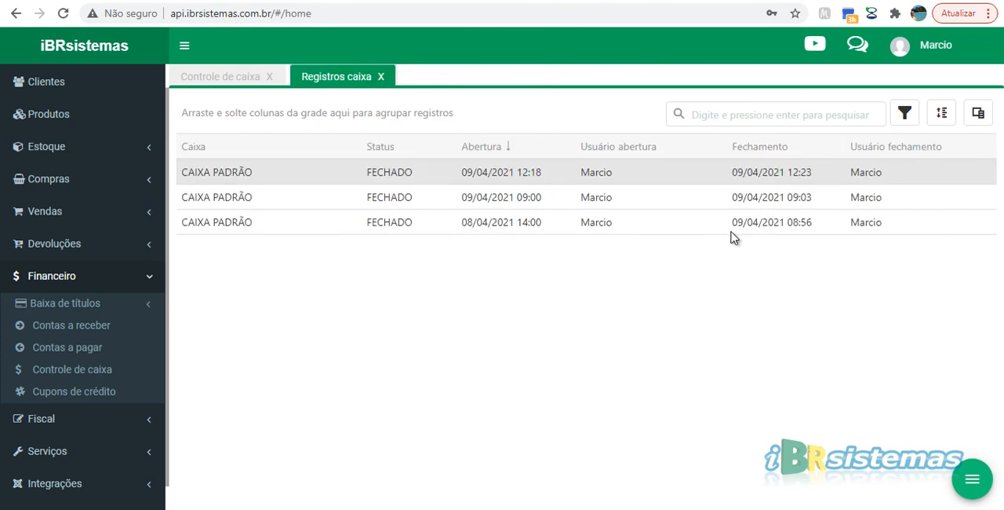
{"action": "key", "text": "Escape"}
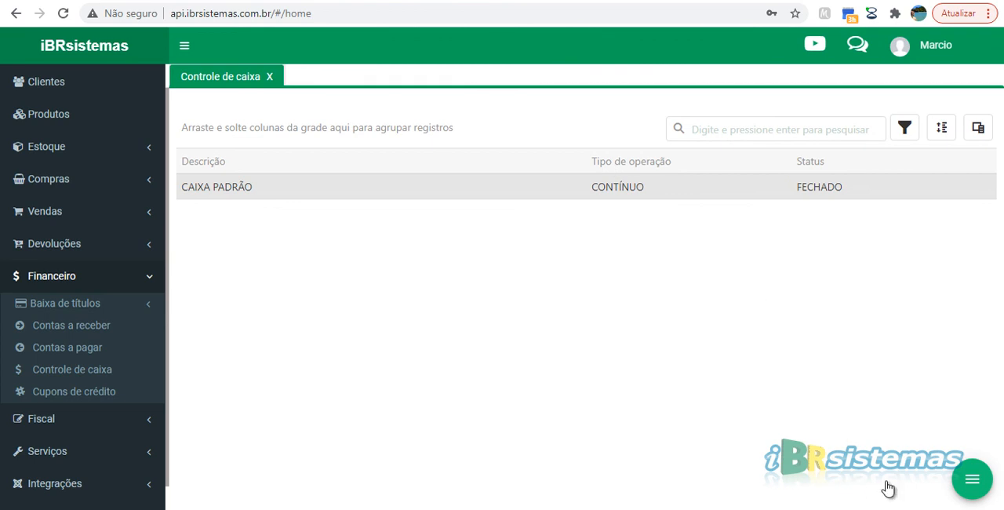
{"action": "left_click", "coordinate": [972, 479]}
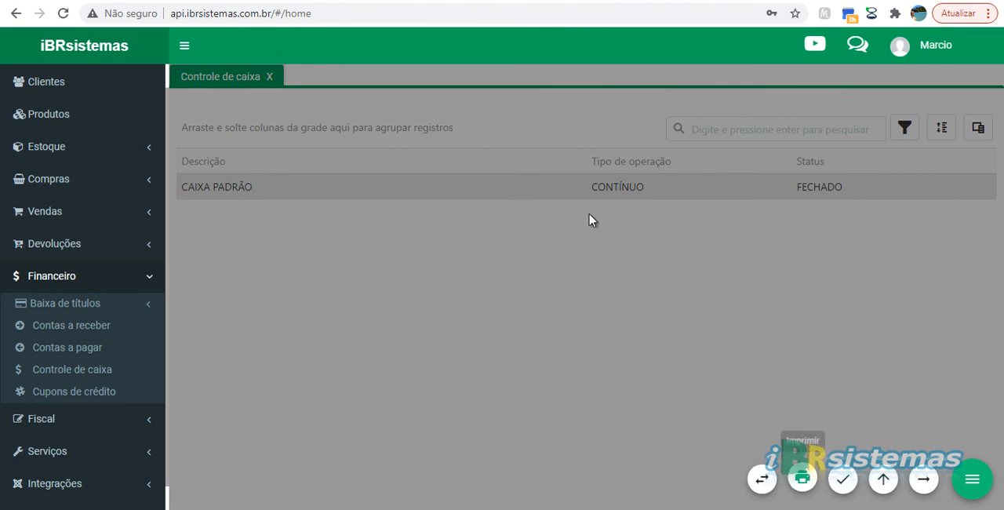
{"action": "left_click", "coordinate": [972, 479]}
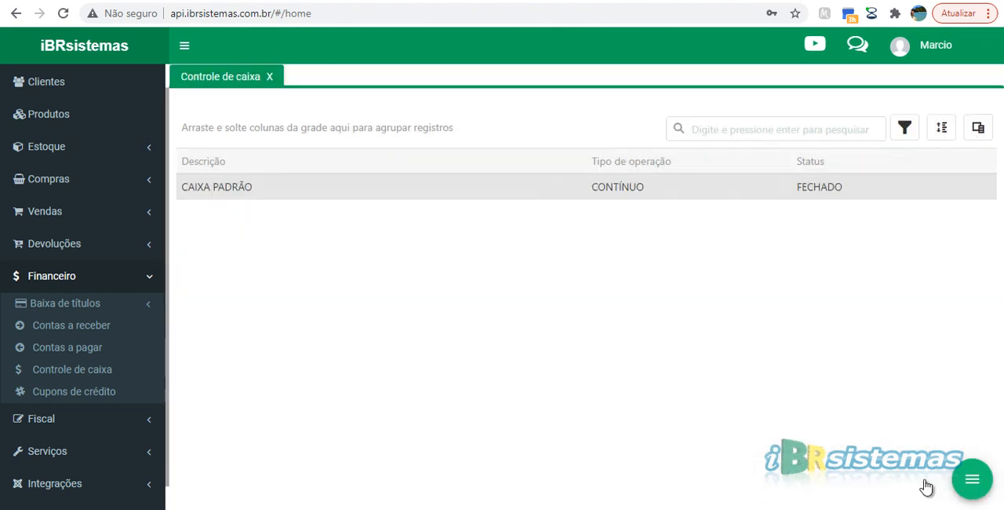